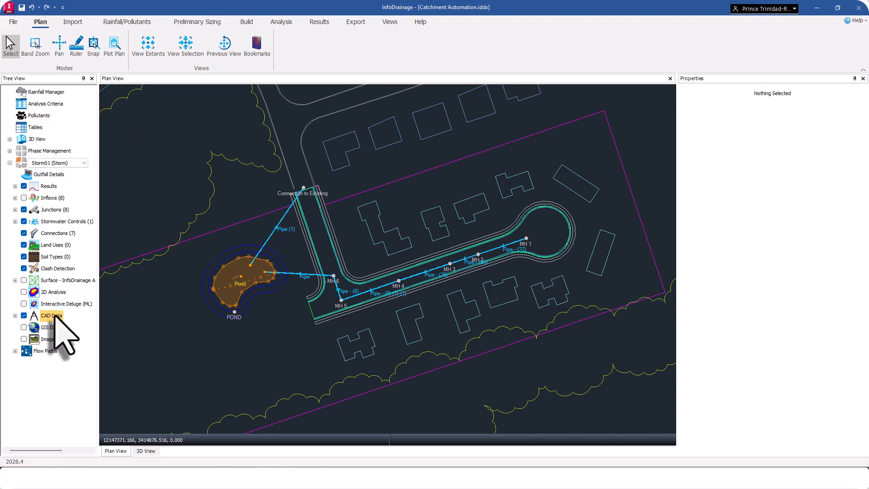
Clear all existing CAD data from the drainage model.
right_click(55, 315)
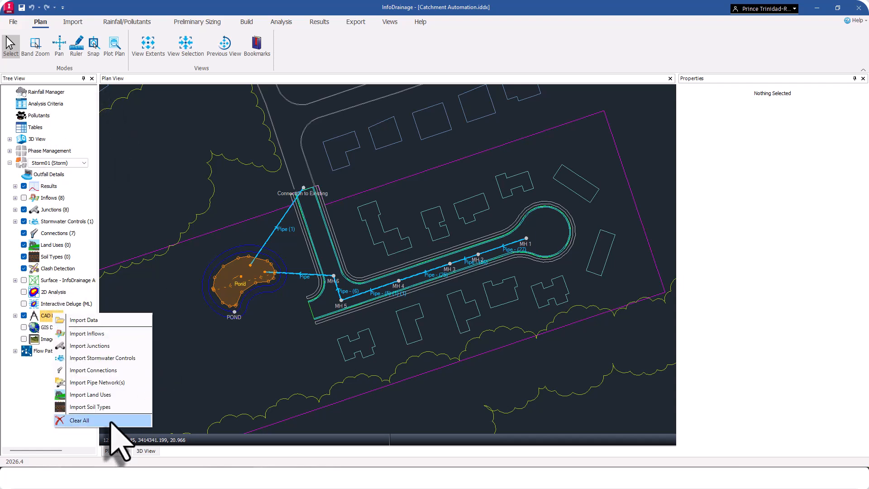
left_click(80, 421)
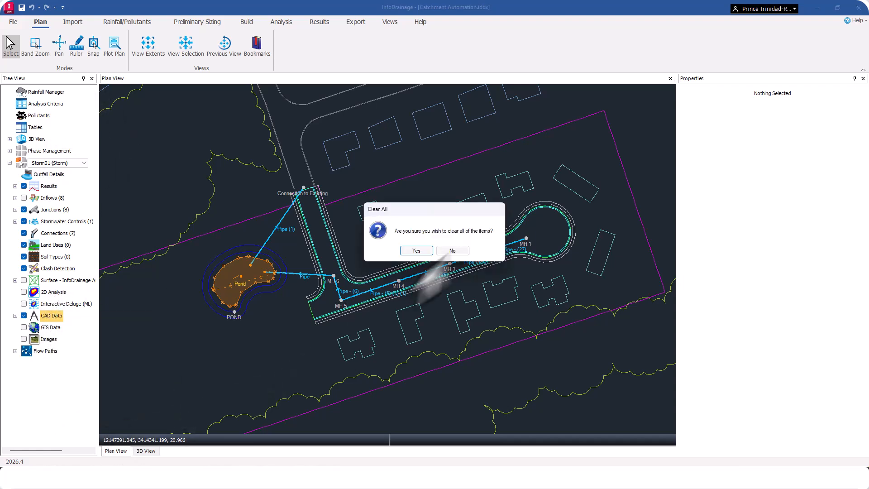
left_click(416, 251)
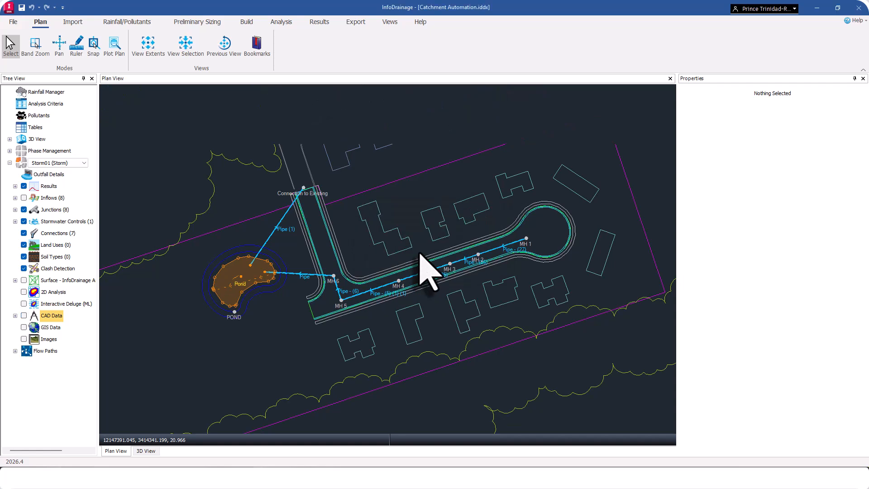
Import Base Plan.dwg as background CAD data with all layers, using feet as the units.
right_click(58, 316)
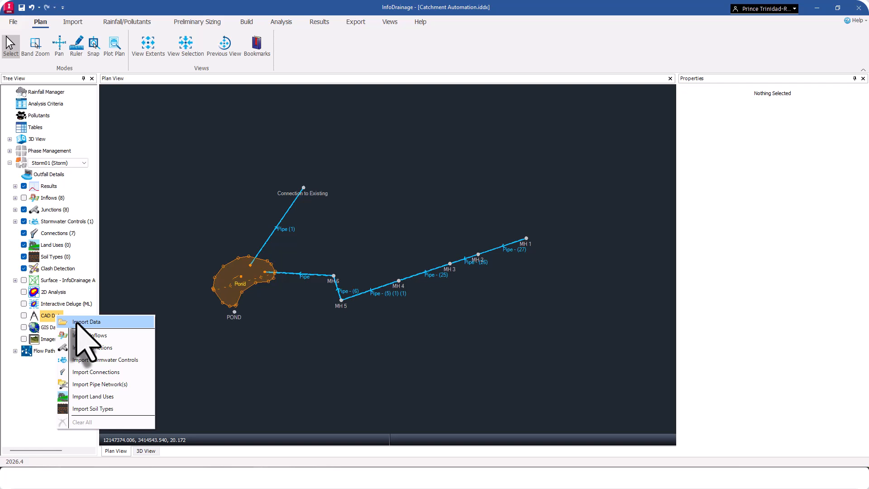
left_click(76, 322)
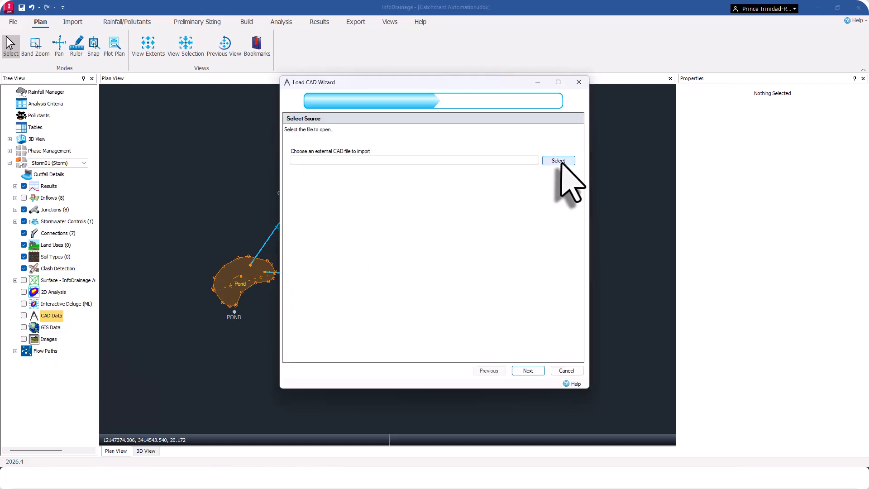
left_click(560, 161)
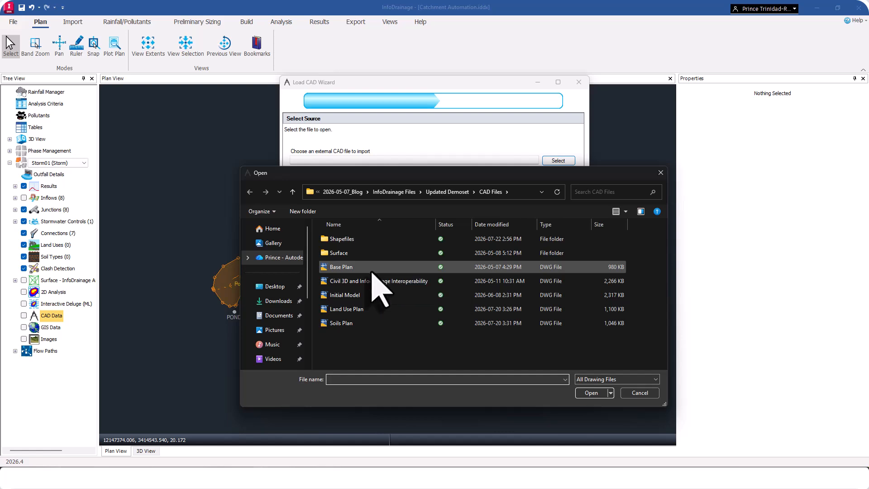
left_click(358, 267)
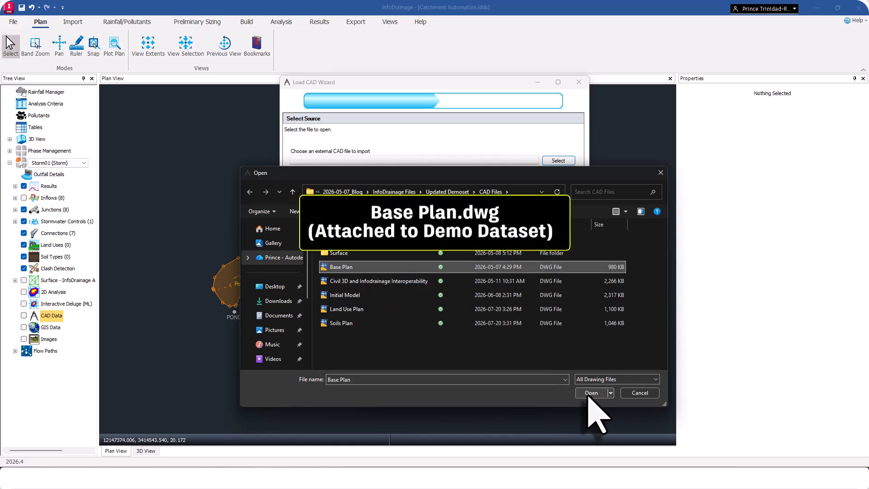
left_click(590, 393)
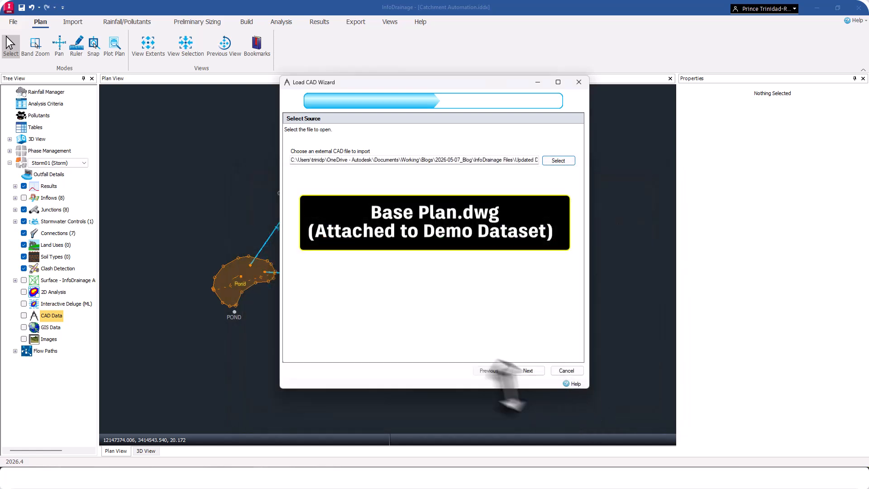
left_click(529, 373)
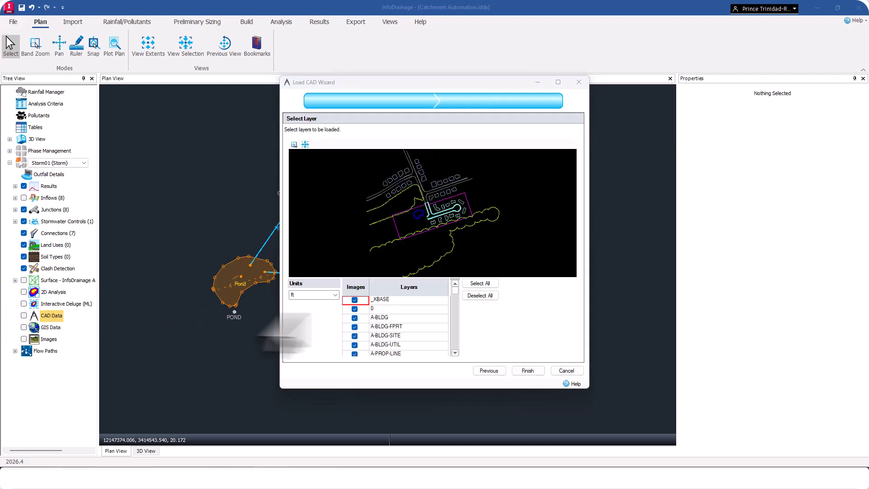
left_click(528, 370)
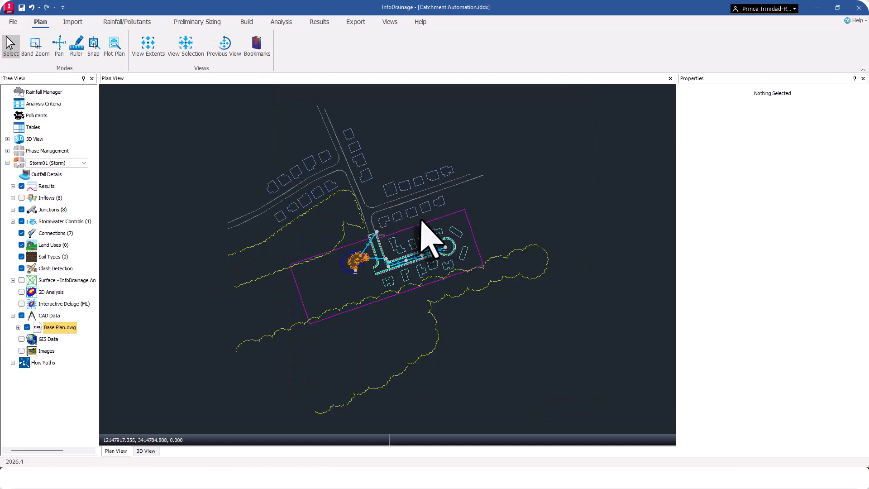
Import land uses from the CAD file Land Use Plan.dwg with all layers, based on the Land Use template.
left_click(71, 22)
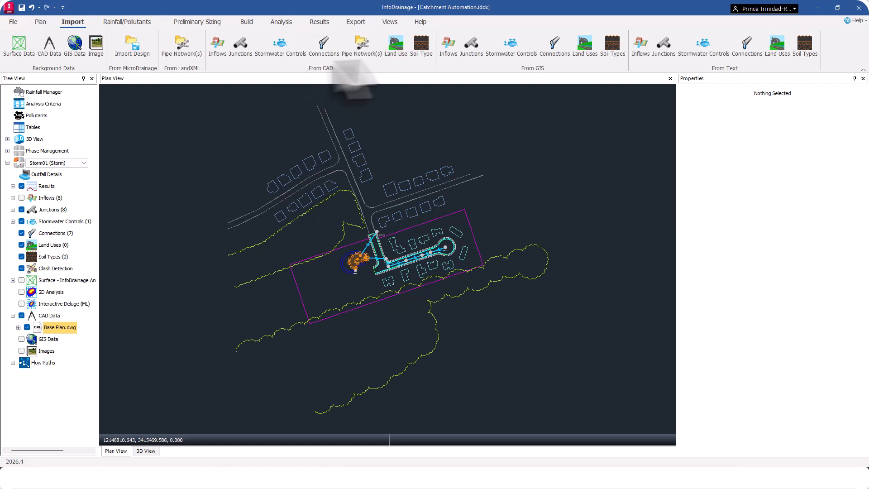
left_click(396, 45)
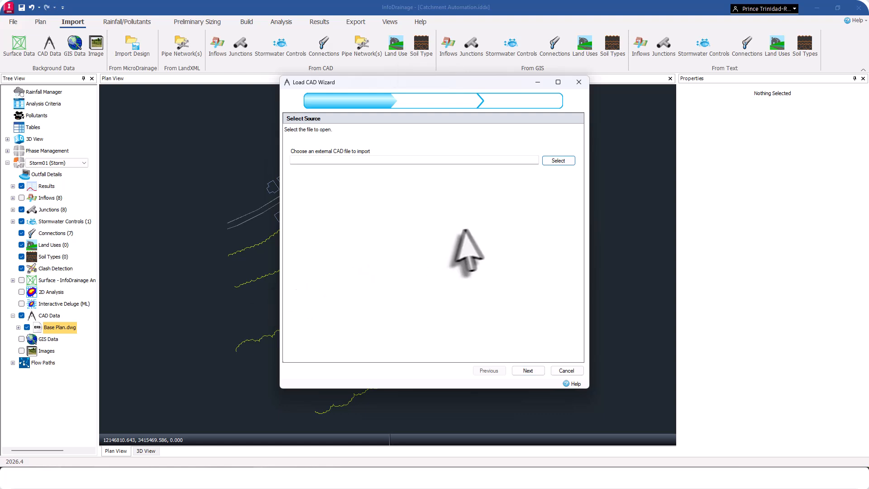
left_click(558, 161)
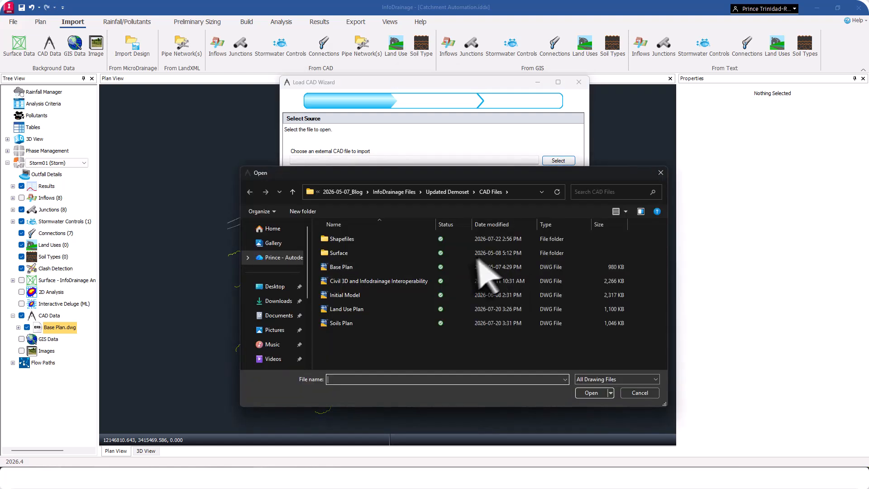
left_click(367, 310)
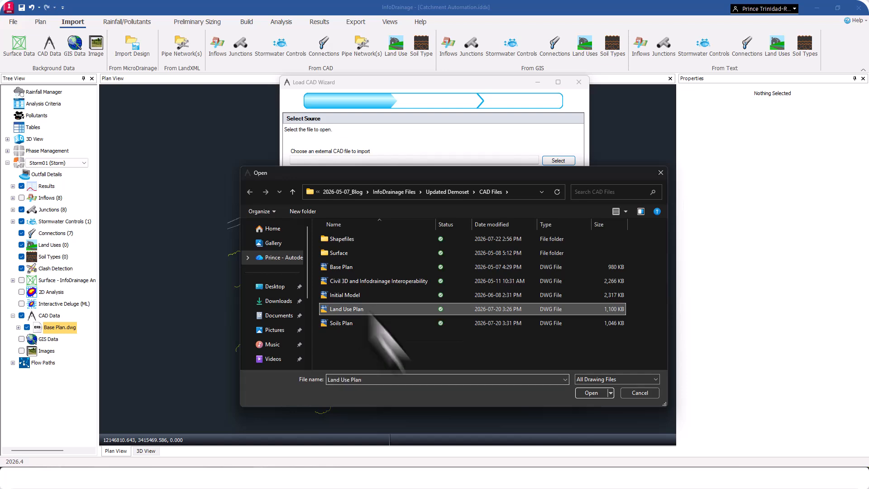
left_click(590, 393)
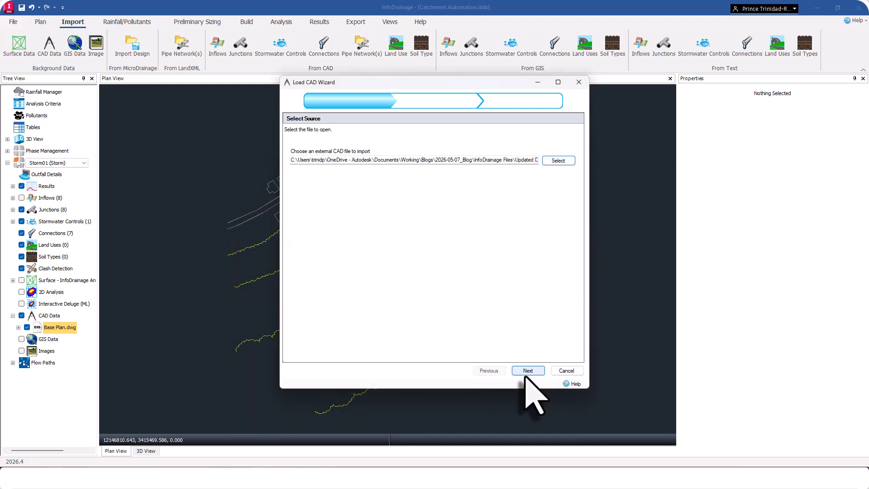
left_click(527, 374)
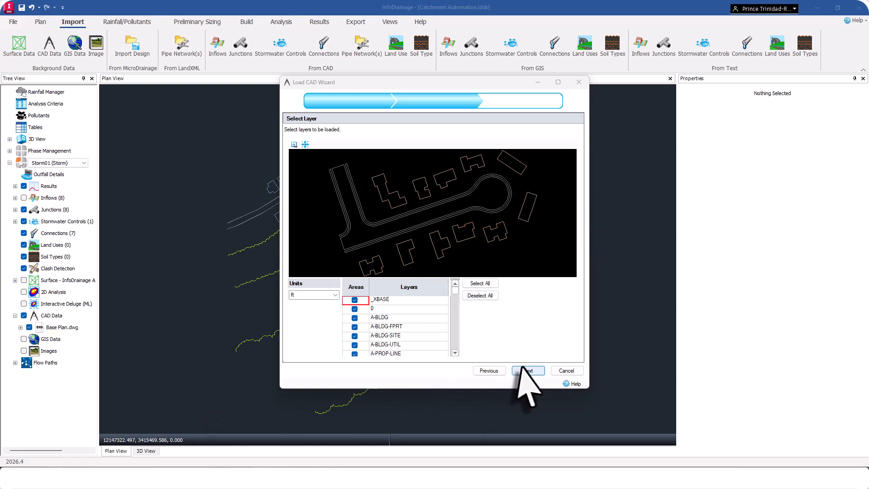
left_click(525, 370)
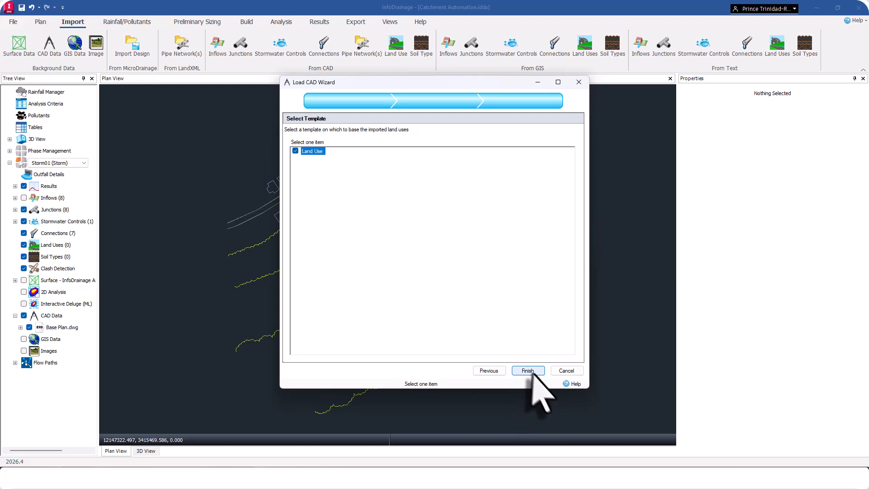
left_click(528, 370)
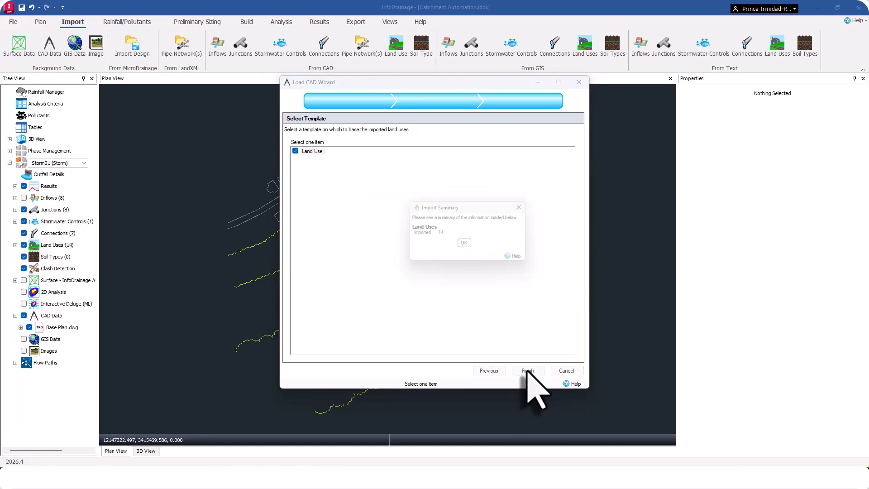
left_click(467, 245)
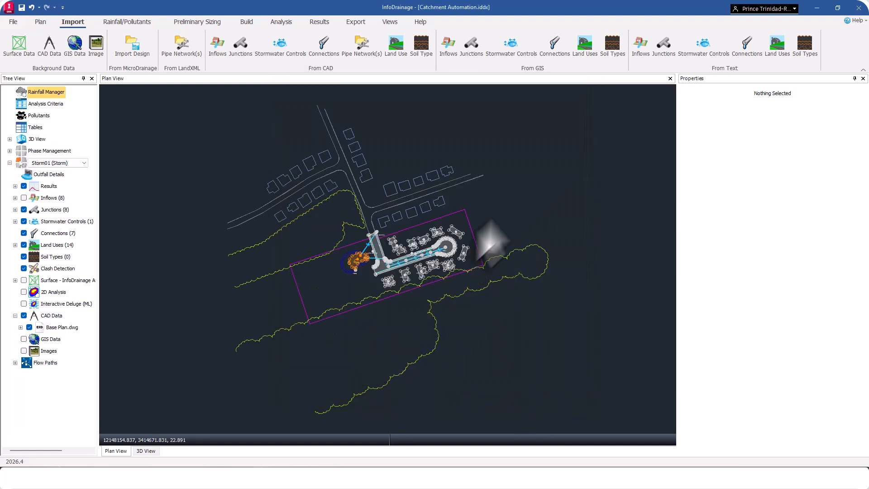
Select all building land uses on both sides of the road and set volumetric runoff coefficient 0.999 and percentage impervious 100.
scroll(417, 281, "up", 5)
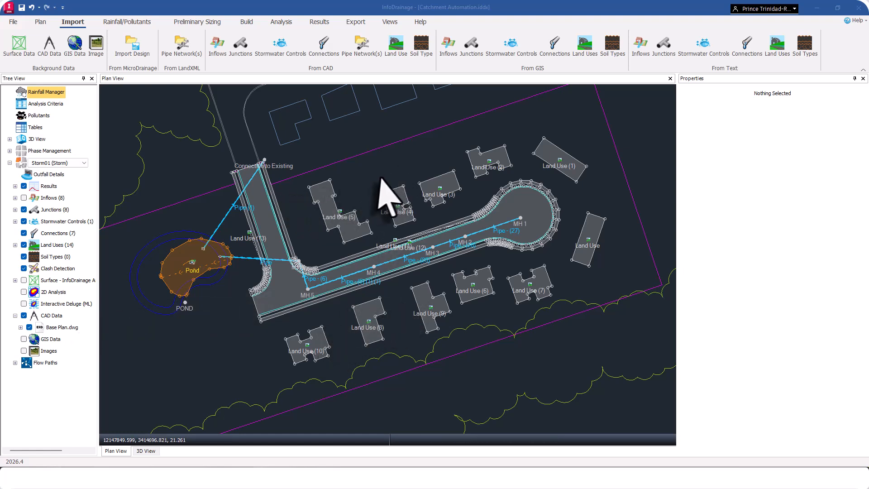
left_click(317, 344, "ctrl")
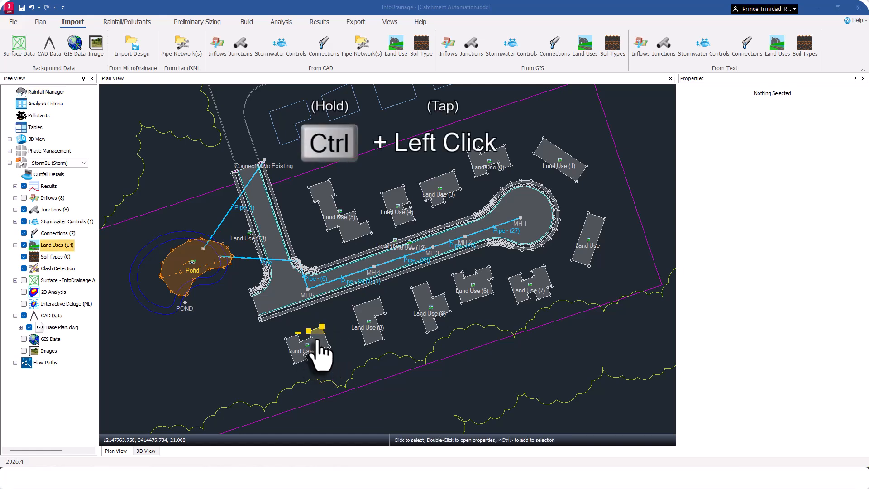
left_click(372, 315, "ctrl")
left_click(422, 299, "ctrl")
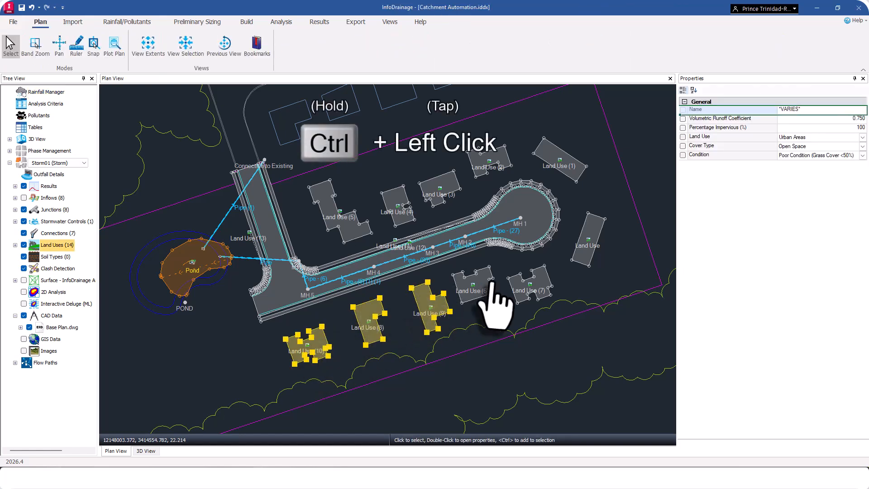
left_click(482, 283, "ctrl")
left_click(536, 290, "ctrl")
left_click(586, 245, "ctrl")
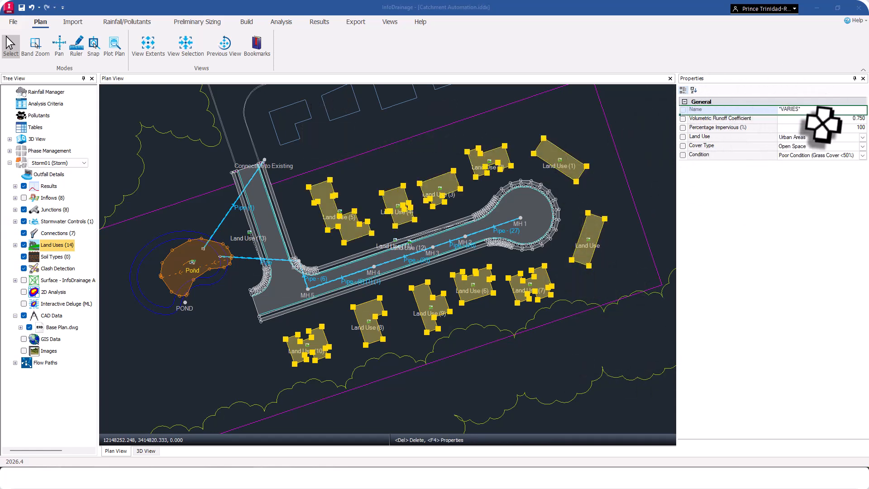
left_click(852, 119)
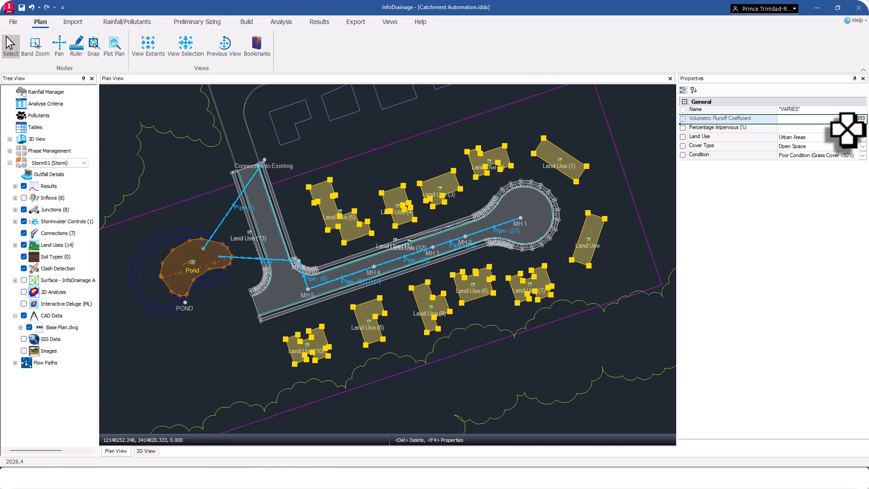
left_click(848, 129)
Give the selected building land uses the Urban Areas land use and the cover type Residential Districts (1/8 Acre or Less), then deselect them.
left_click(833, 140)
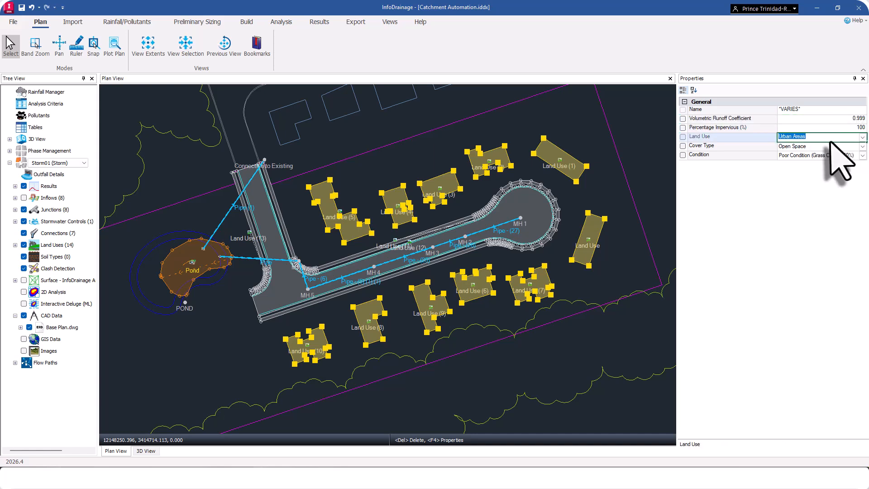
left_click(862, 145)
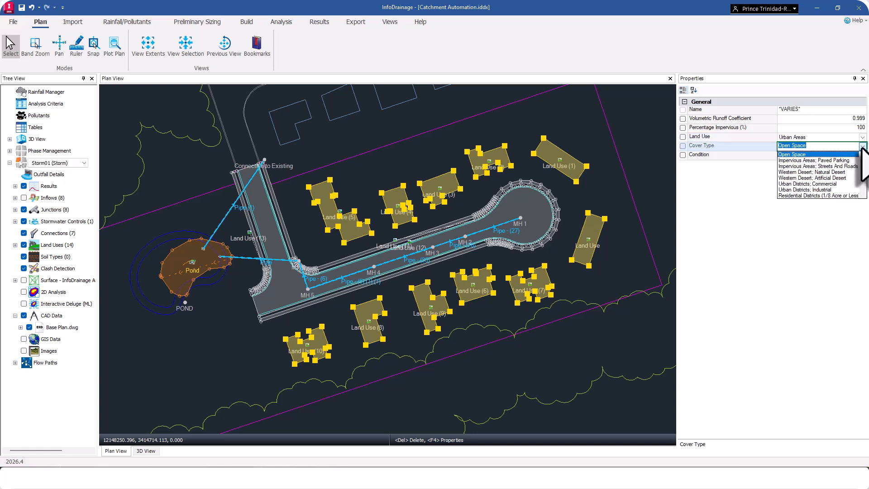
left_click(840, 196)
left_click(578, 213)
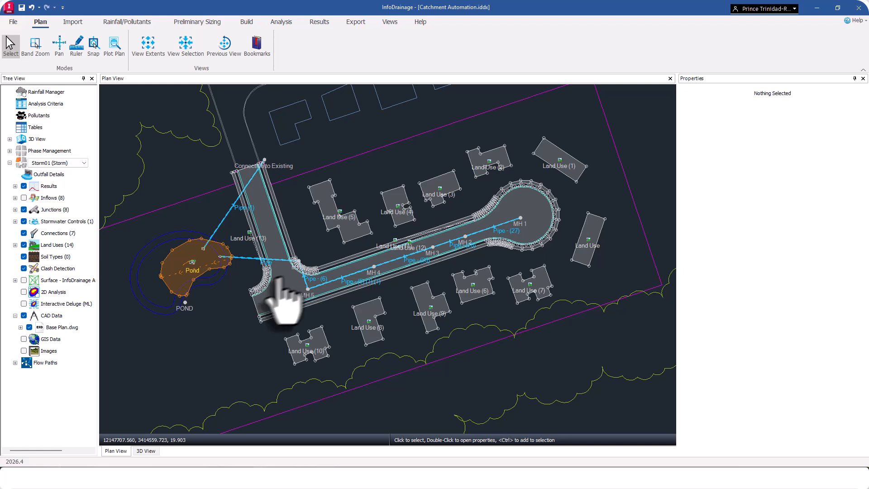
Select the road land use and both adjoining sidewalk strips, and set volumetric runoff coefficient 0.999 and percentage impervious 100.
scroll(442, 262, "up", 2)
scroll(281, 295, "up", 3)
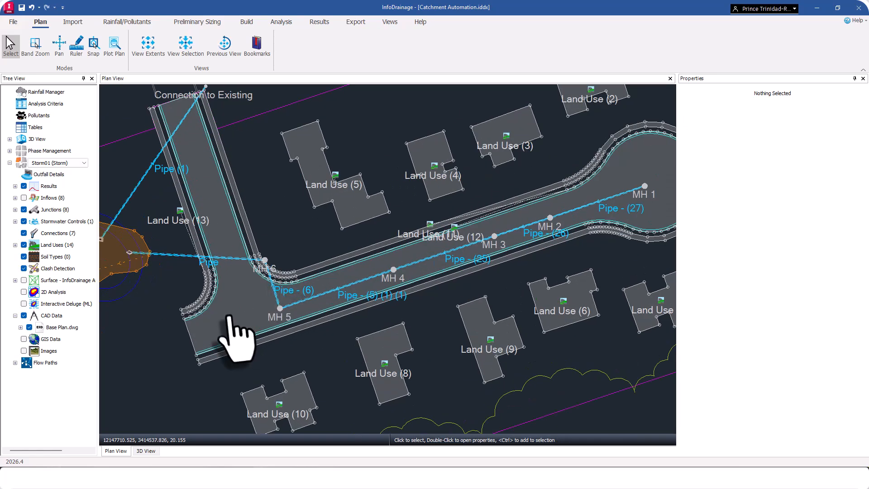
scroll(247, 308, "down", 1)
left_click(263, 285, "ctrl")
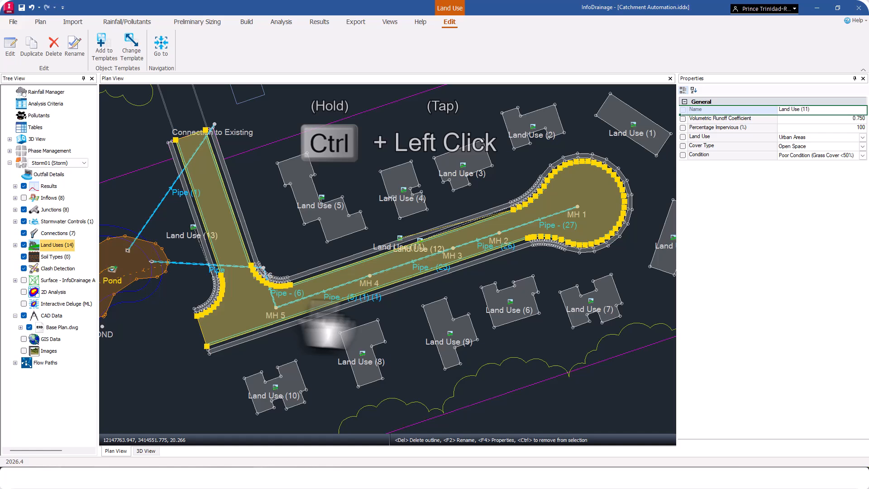
left_click(352, 260, "ctrl")
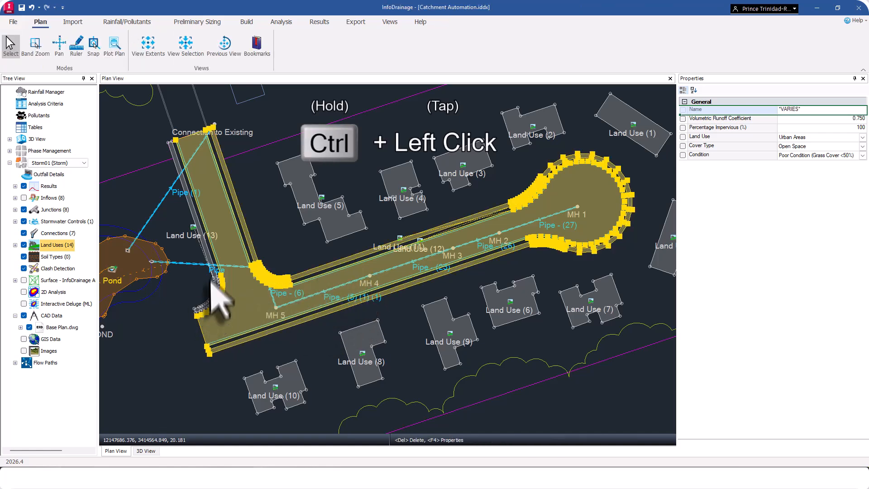
left_click(207, 247, "ctrl")
left_click(860, 118)
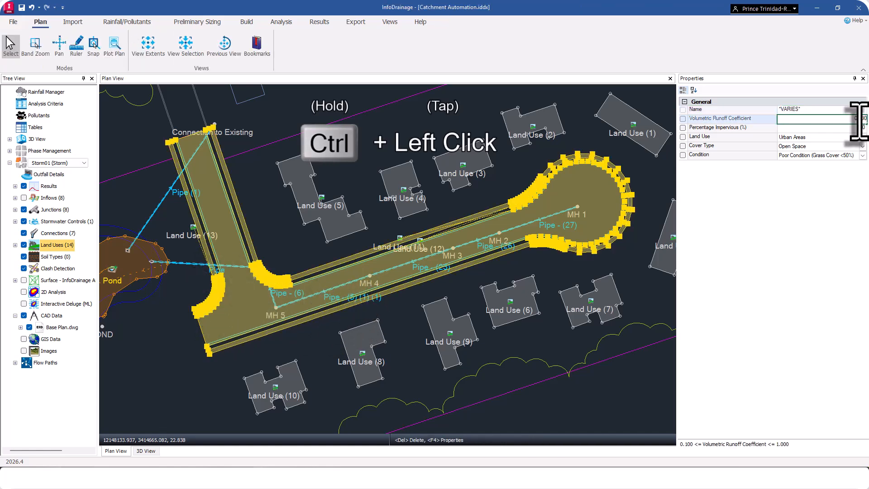
type("0.999")
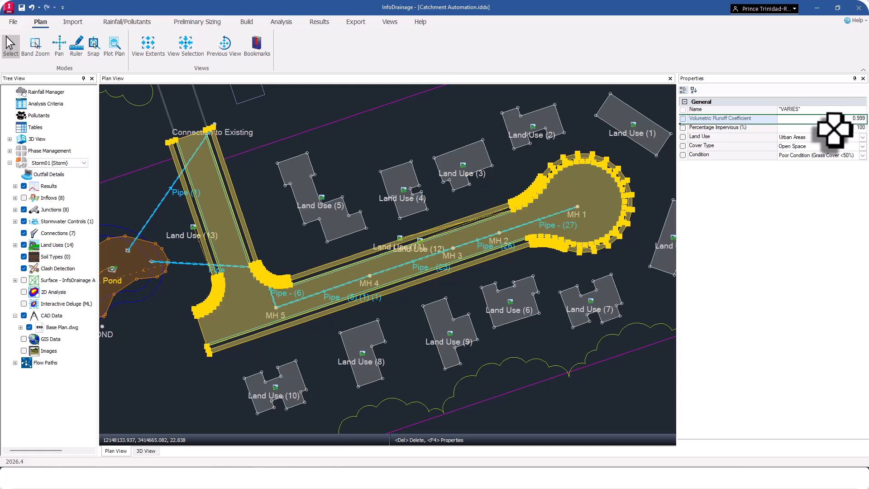
left_click(852, 128)
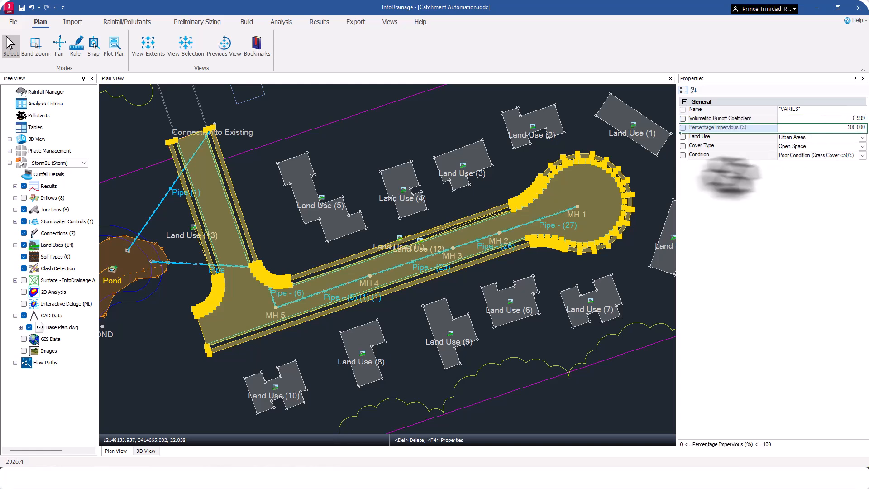
Give the selected road and sidewalk land uses the Urban Areas land use and the cover type Impervious Areas: Streets And Roads, then deselect them.
left_click(863, 137)
left_click(843, 146)
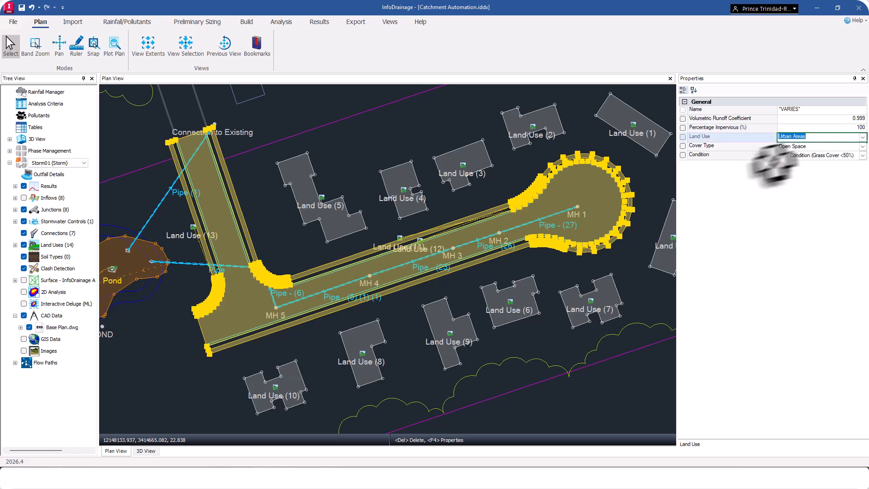
left_click(862, 147)
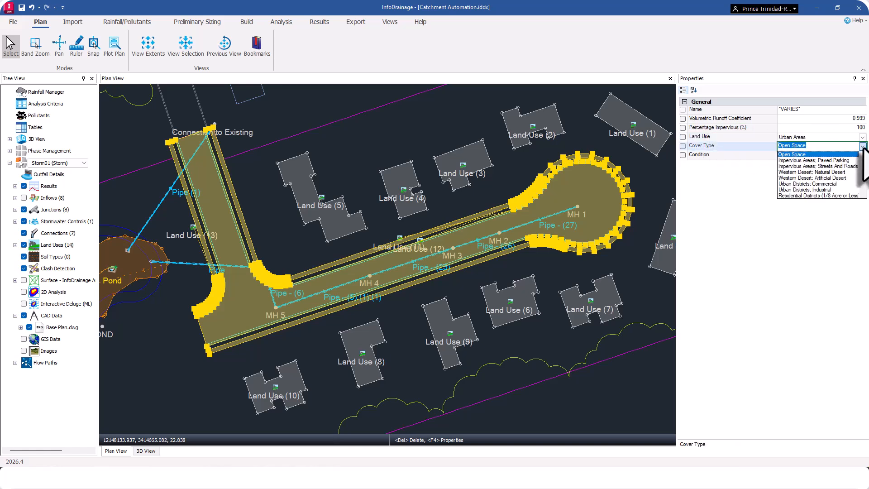
left_click(845, 167)
left_click(636, 277)
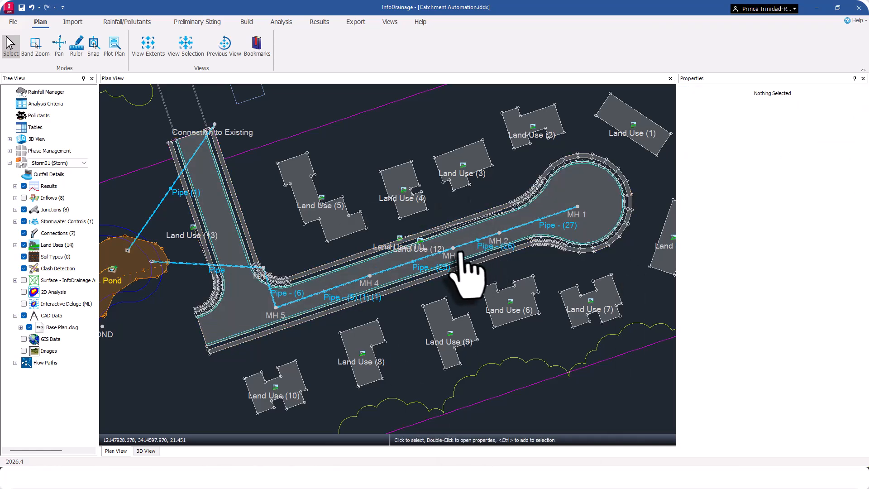
scroll(413, 242, "down", 3)
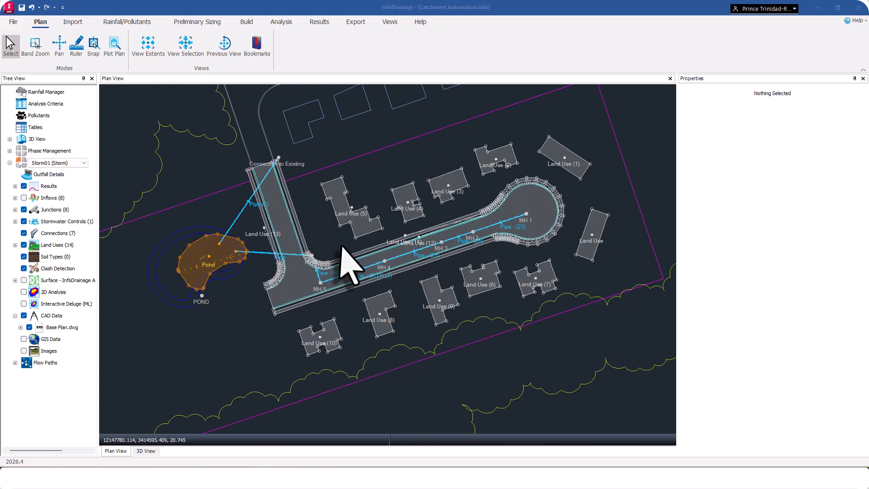
left_click(368, 223)
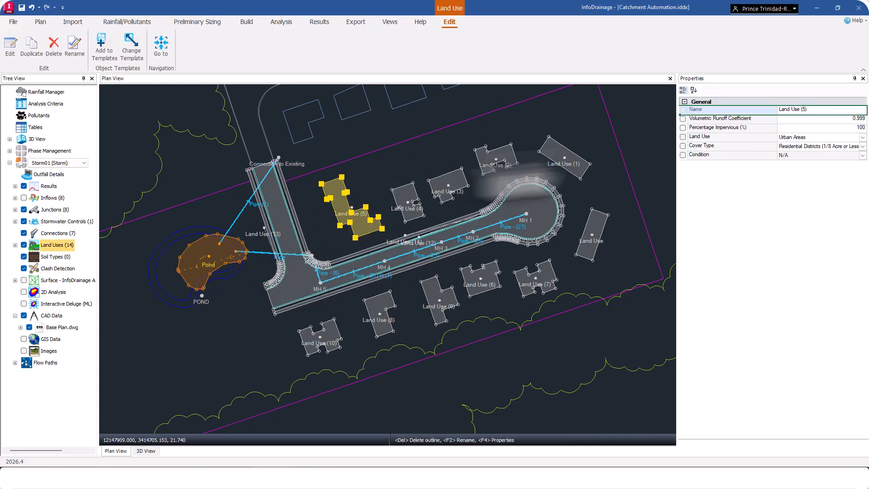
left_click(441, 244)
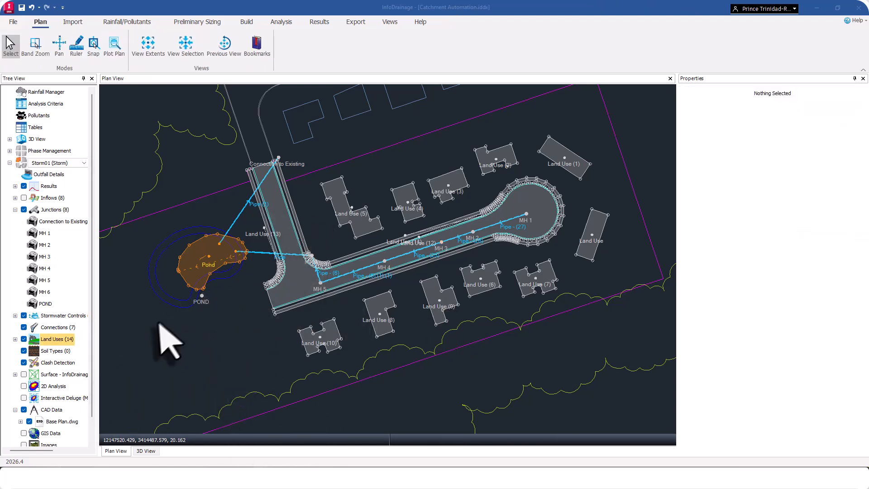
In the land uses table, set the Default row to Urban Areas, cover type Open Space and Poor Condition (Grass Cover <50%).
right_click(62, 343)
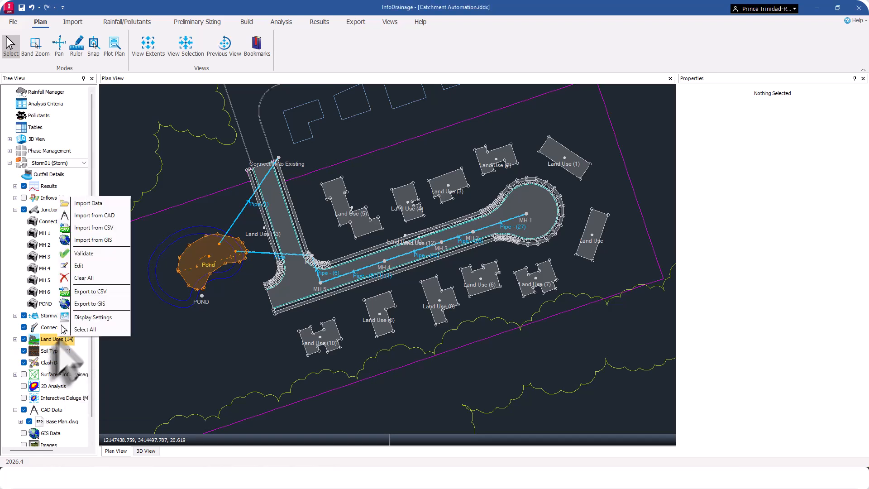
left_click(96, 267)
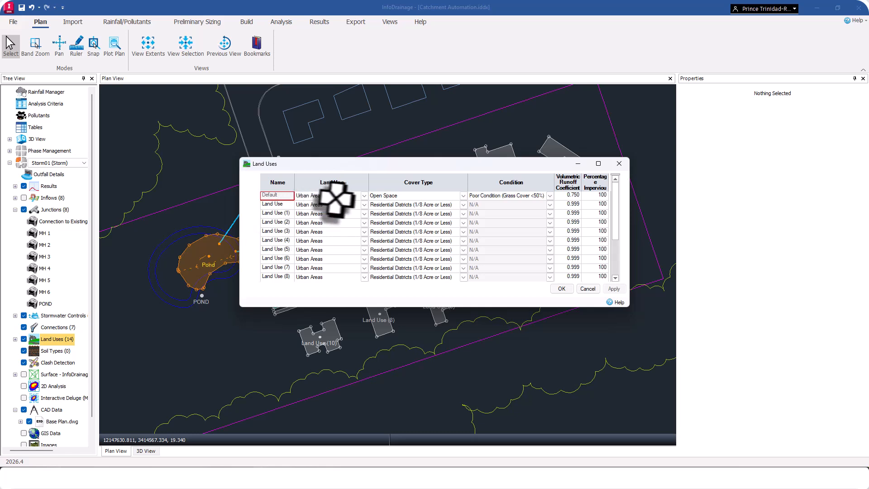
left_click(364, 195)
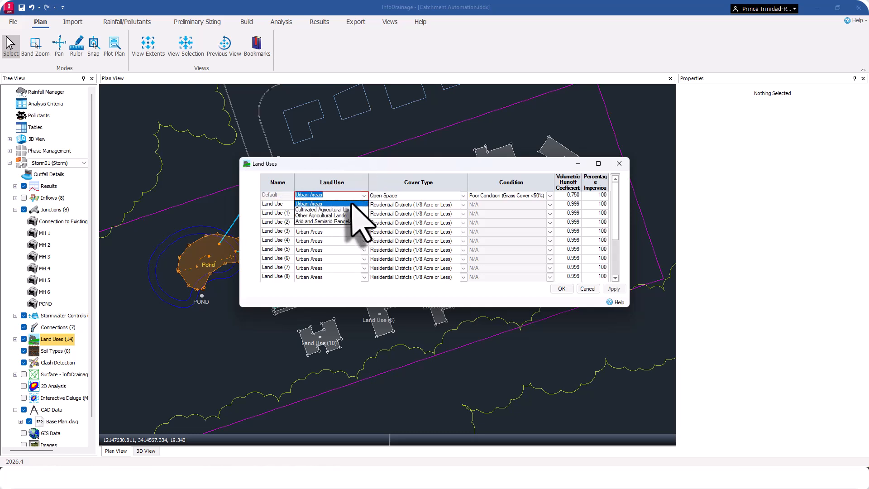
left_click(351, 204)
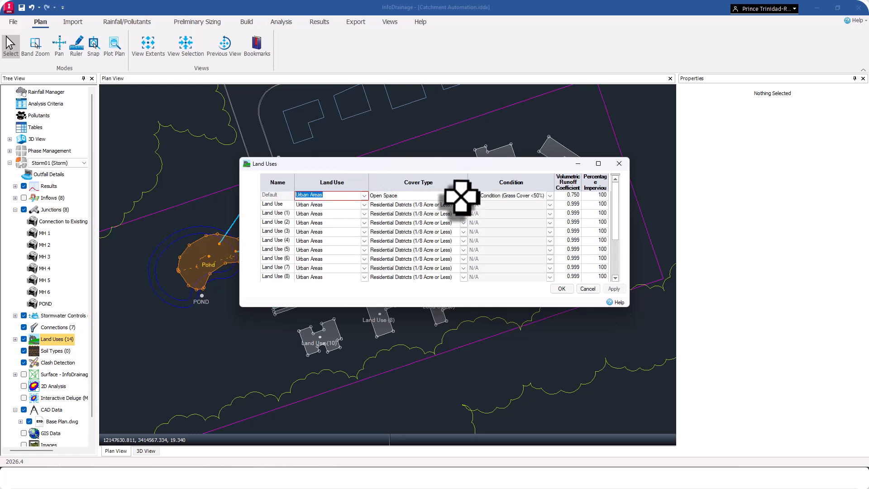
left_click(463, 196)
left_click(443, 219)
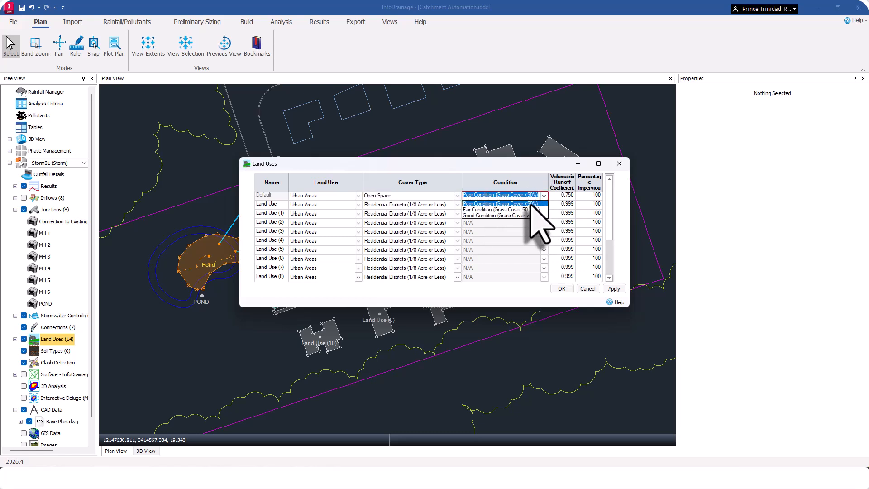
left_click(531, 205)
Set the Default land use's volumetric runoff coefficient to 0.250 and percentage impervious to 0, then apply the changes and close the table.
left_click(565, 195)
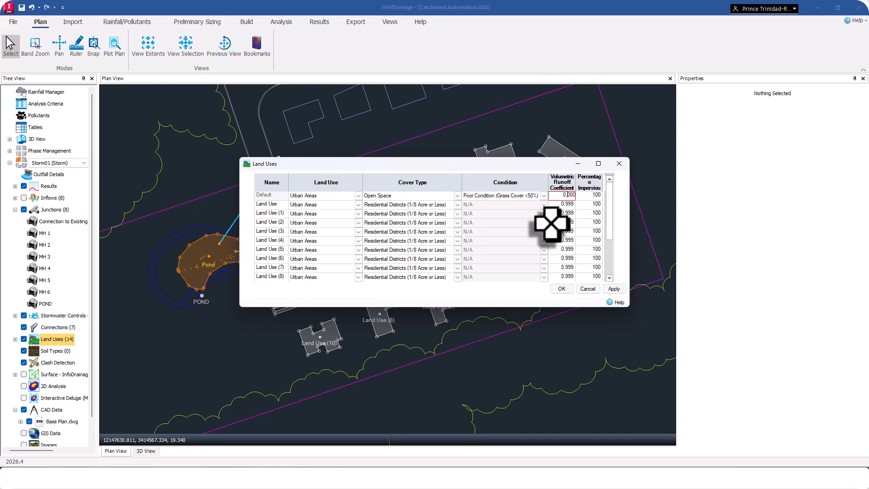
left_click(585, 195)
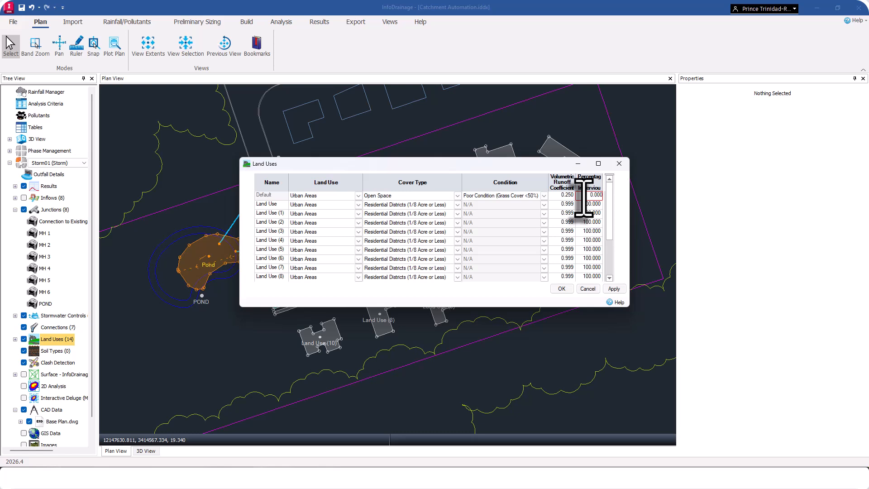
key("Tab")
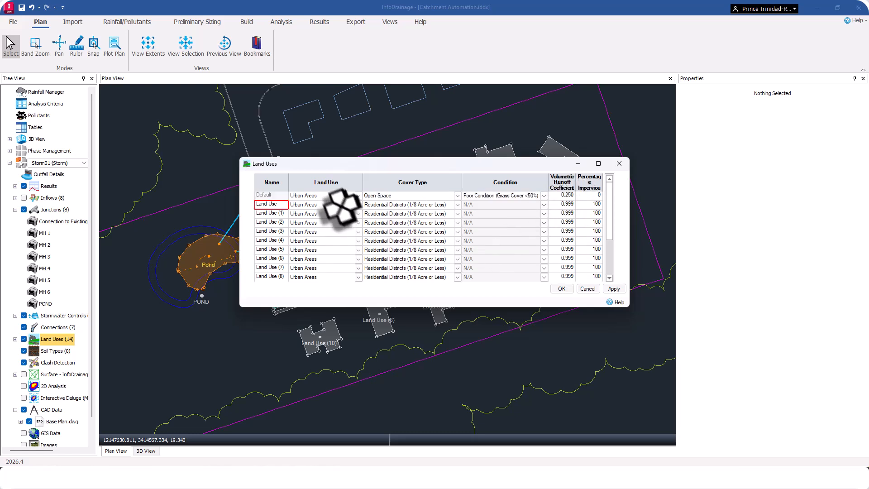
left_click(613, 289)
left_click(562, 288)
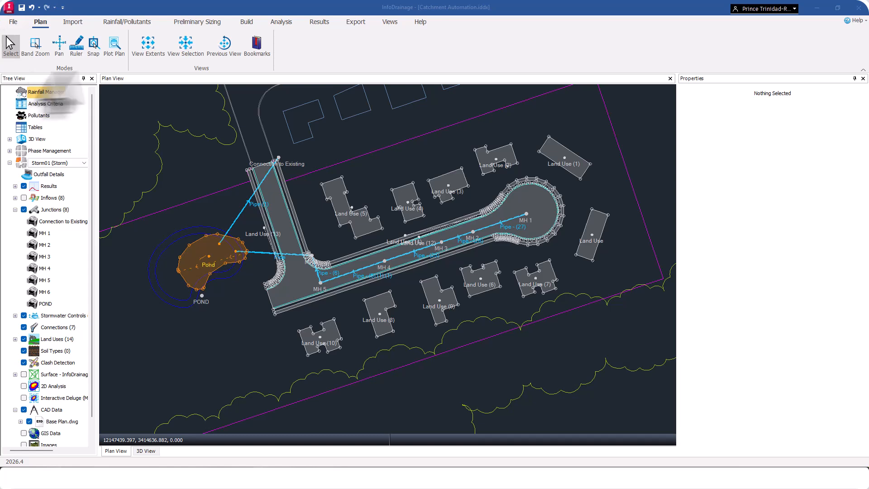
Import soil types from the CAD file Soils Plan.dwg with all layers selected and units in ft.
left_click(78, 25)
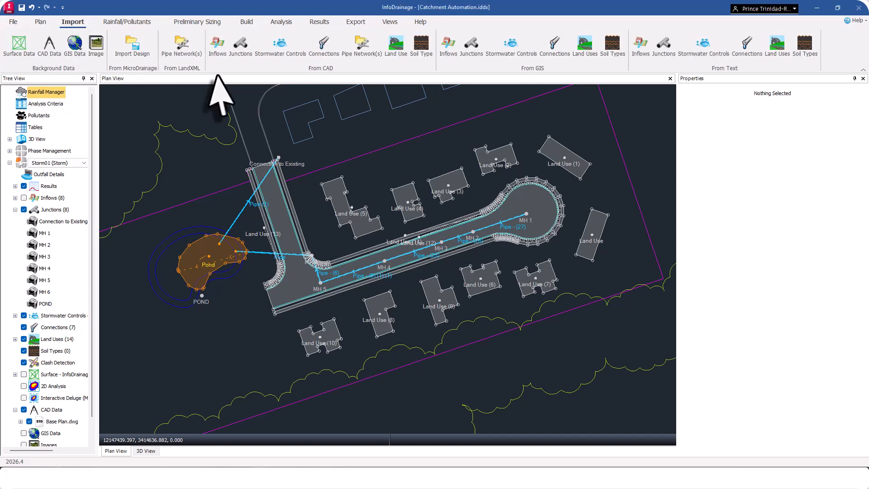
left_click(423, 45)
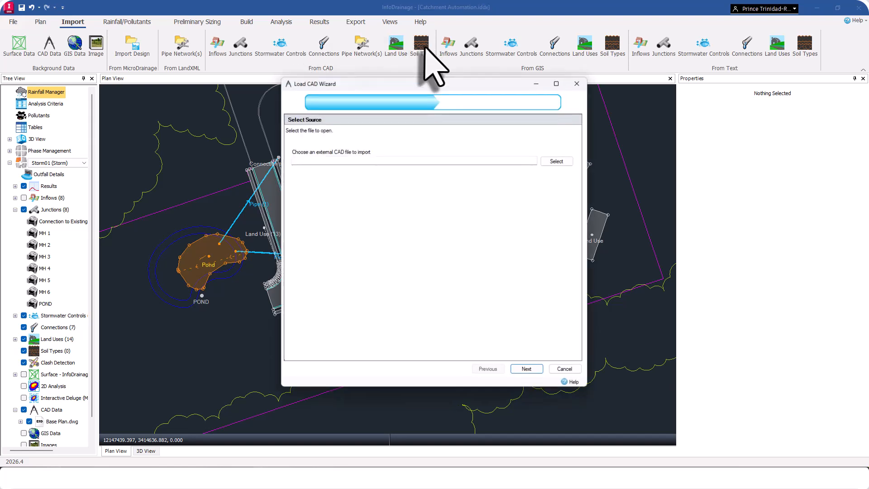
left_click(558, 161)
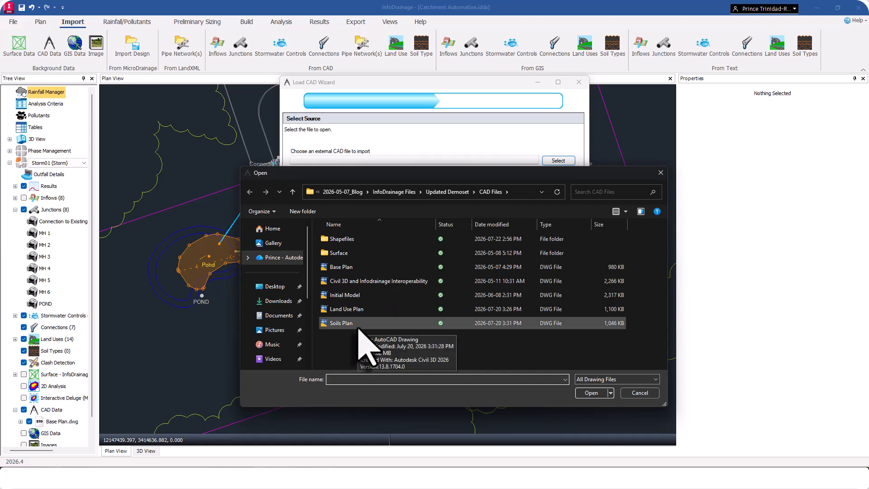
left_click(359, 325)
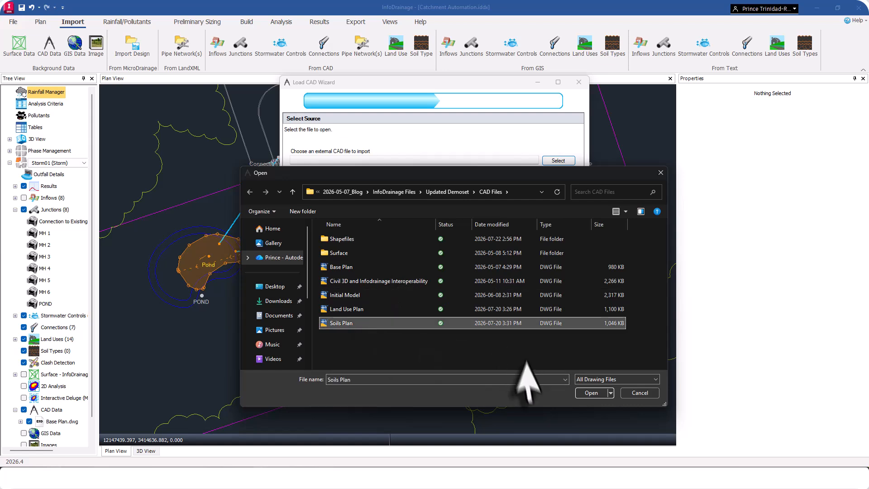
left_click(591, 393)
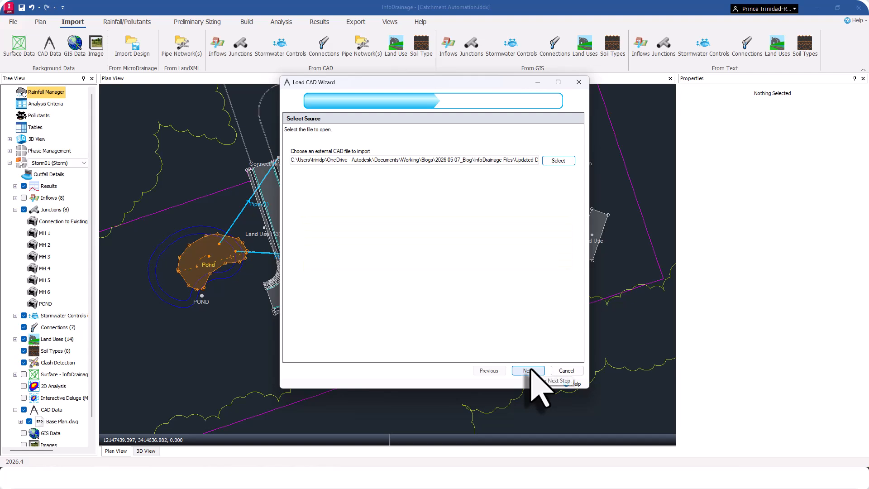
left_click(527, 371)
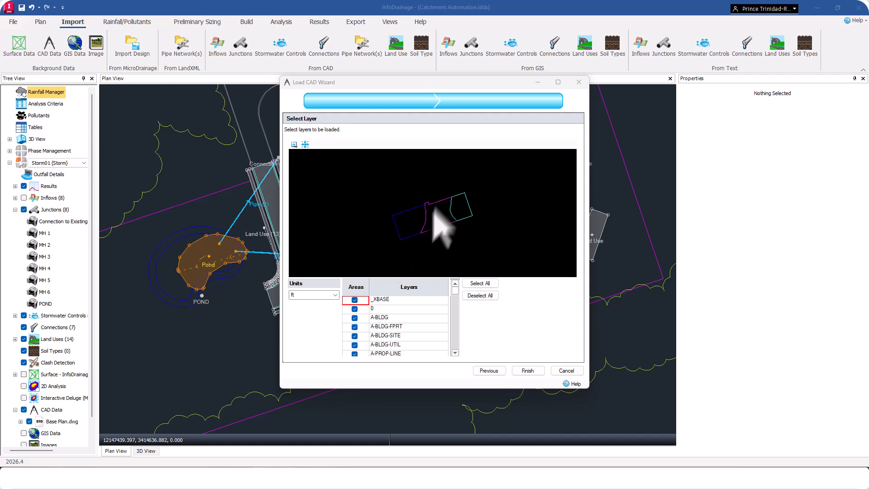
left_click(528, 371)
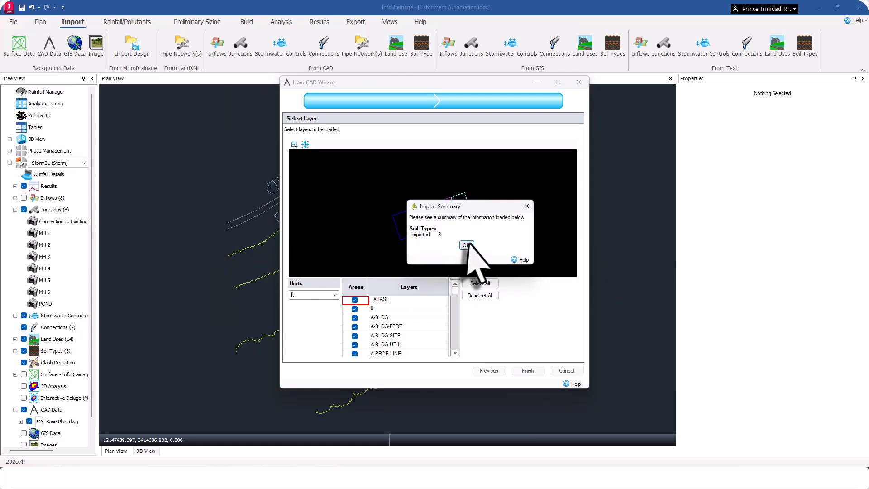
left_click(466, 245)
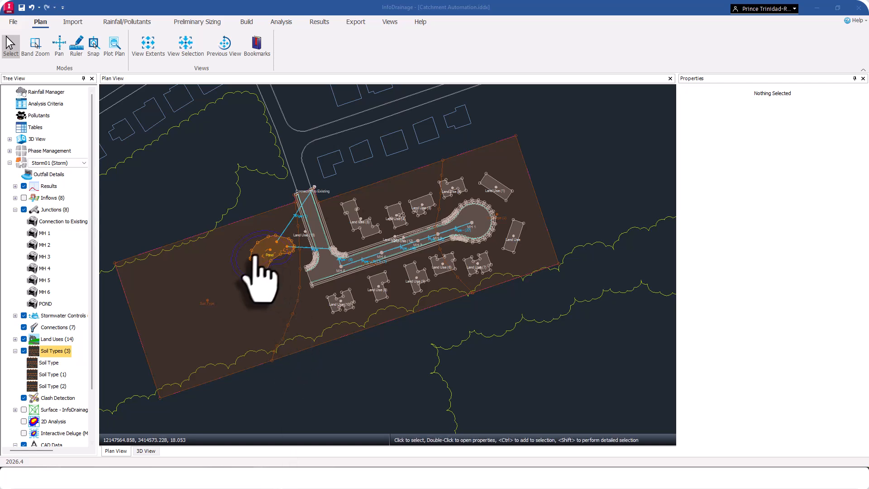
Assign soil group A to the soil area around the pond, B to the middle area and C to the area around the cul-de-sac.
left_click(246, 323)
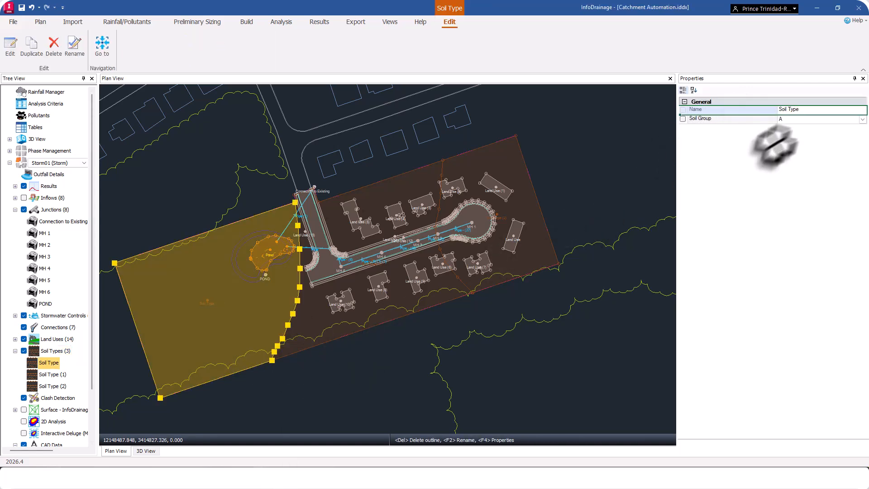
left_click(860, 120)
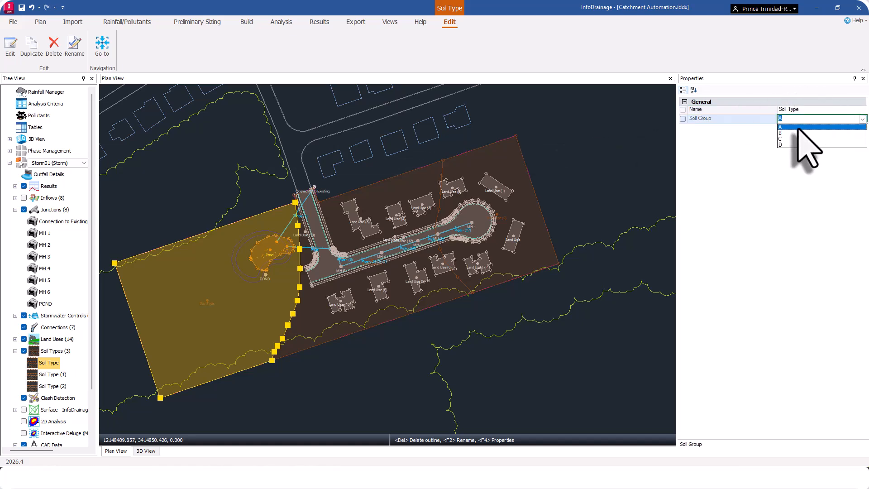
left_click(798, 128)
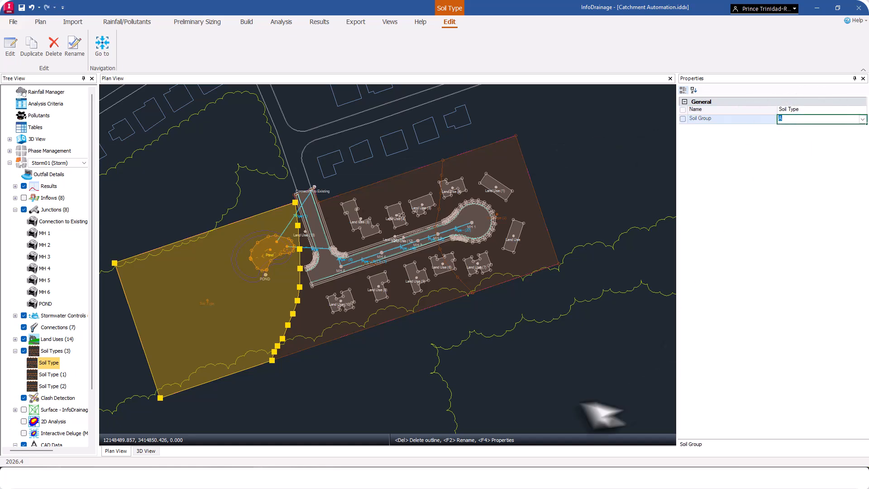
left_click(365, 299)
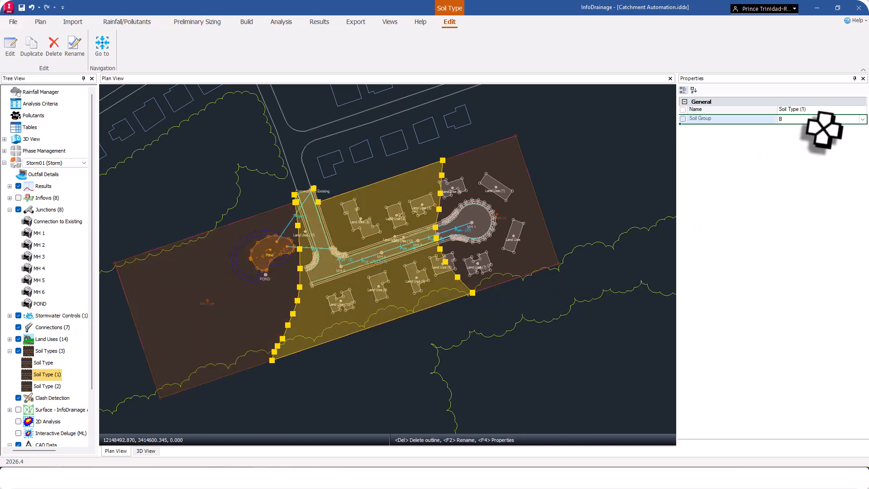
left_click(855, 119)
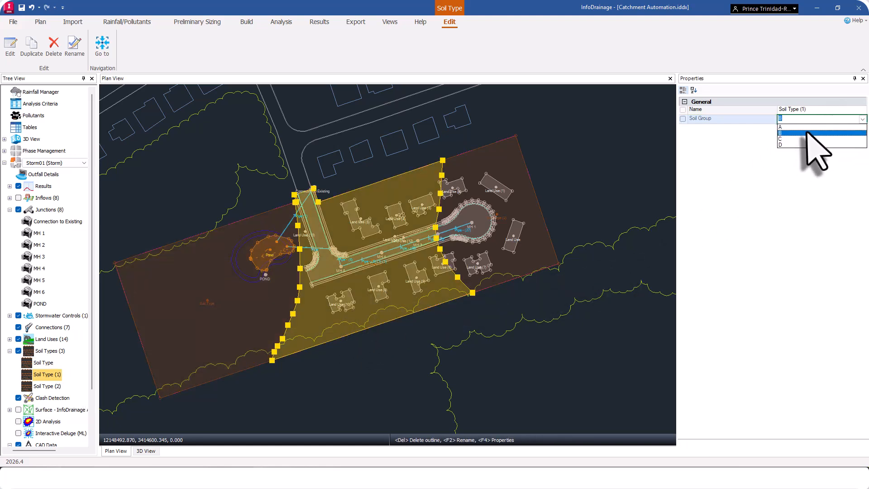
left_click(532, 256)
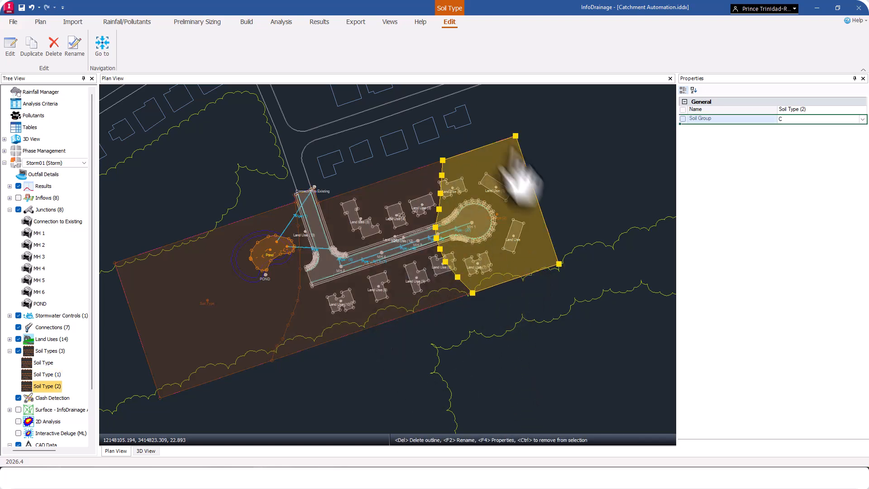
left_click(856, 119)
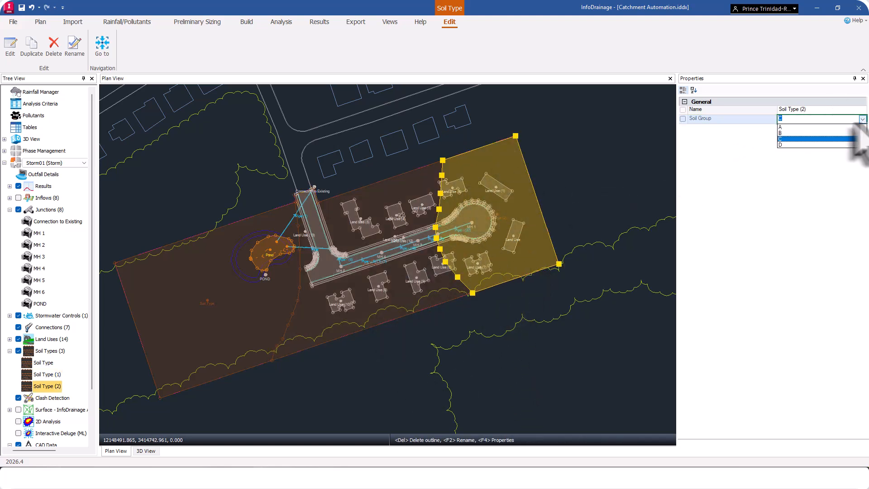
left_click(807, 140)
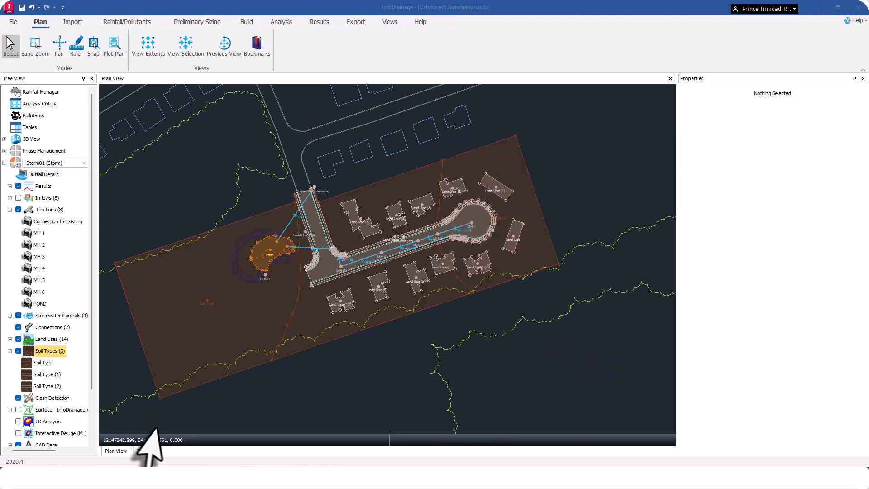
Switch the plan display from soil types to inflows and select all inflows.
left_click(18, 351)
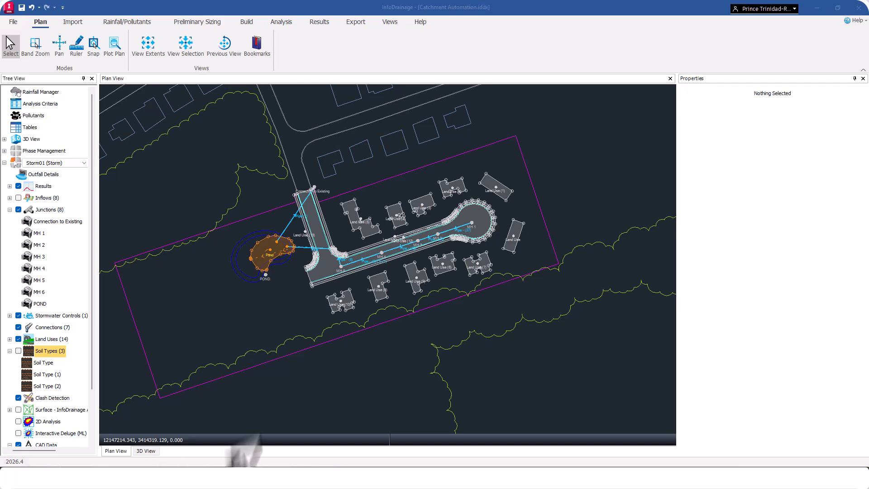
left_click(18, 198)
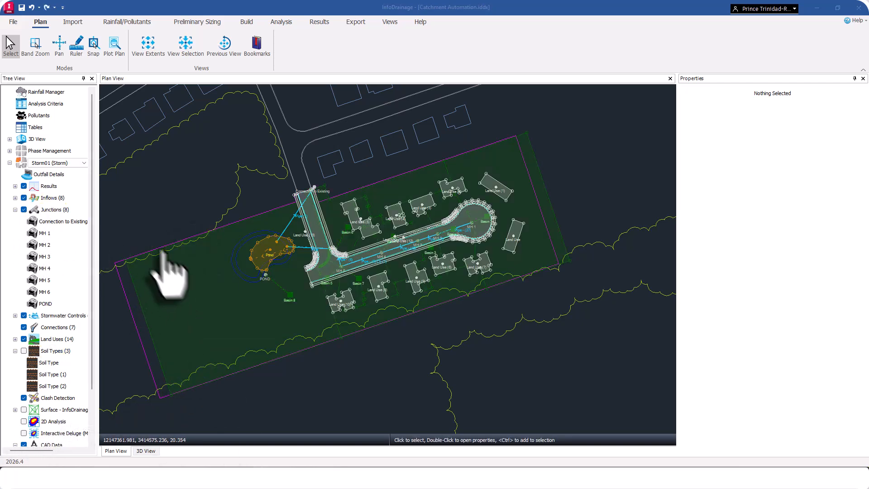
right_click(51, 198)
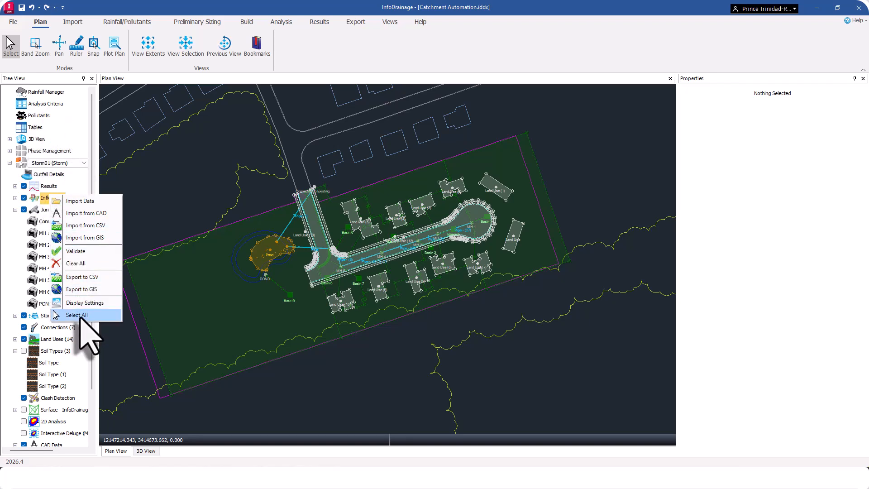
left_click(80, 316)
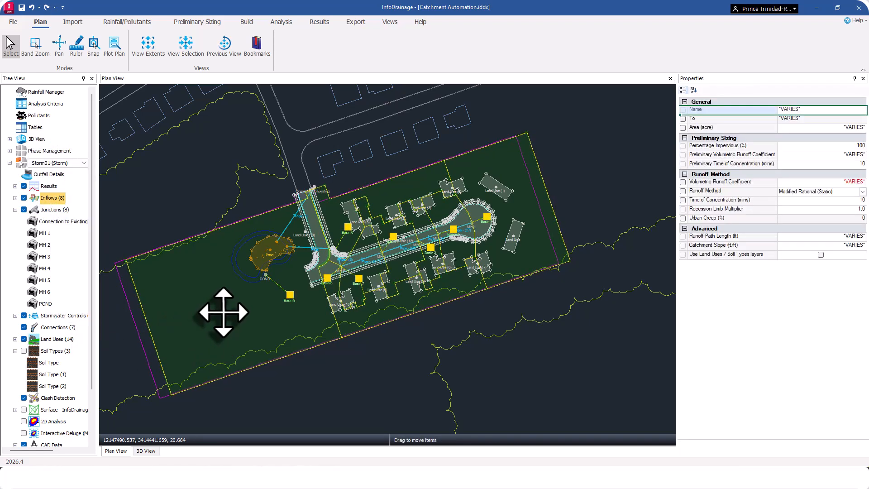
Set the runoff method of all selected inflows to SCS and make them use the land use and soil type layers.
left_click_drag(223, 313, 212, 315)
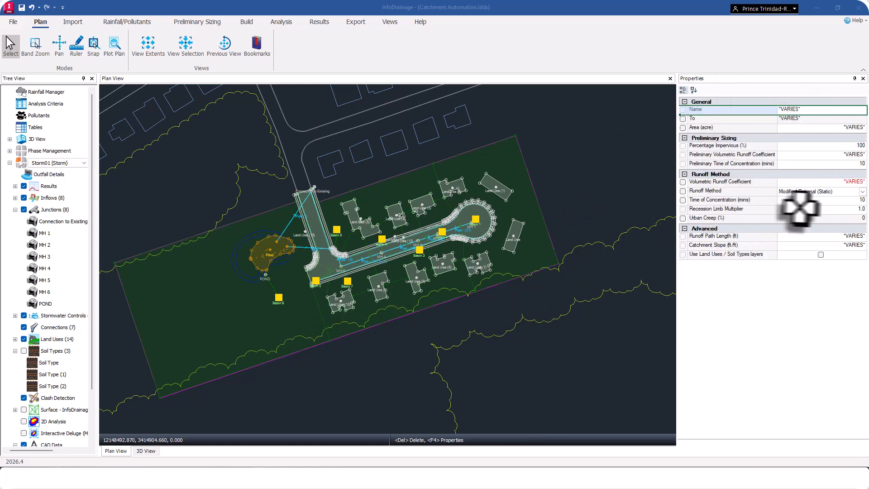
left_click(856, 191)
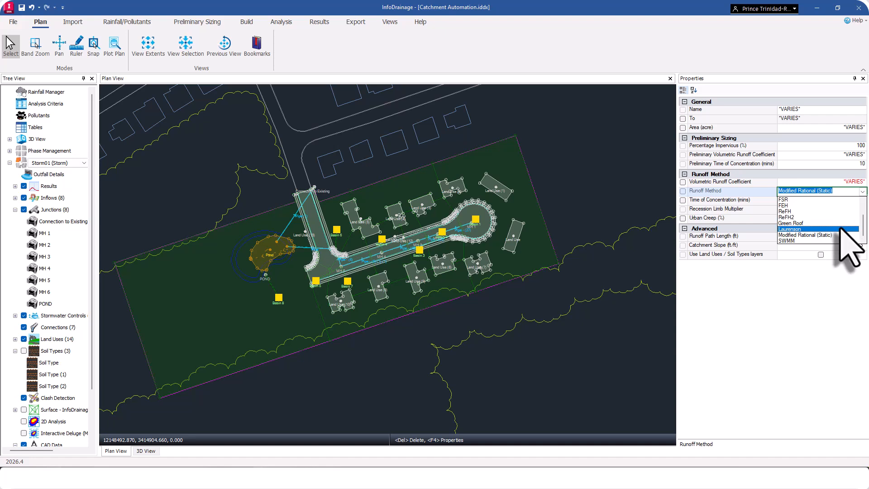
scroll(821, 217, "up", 2)
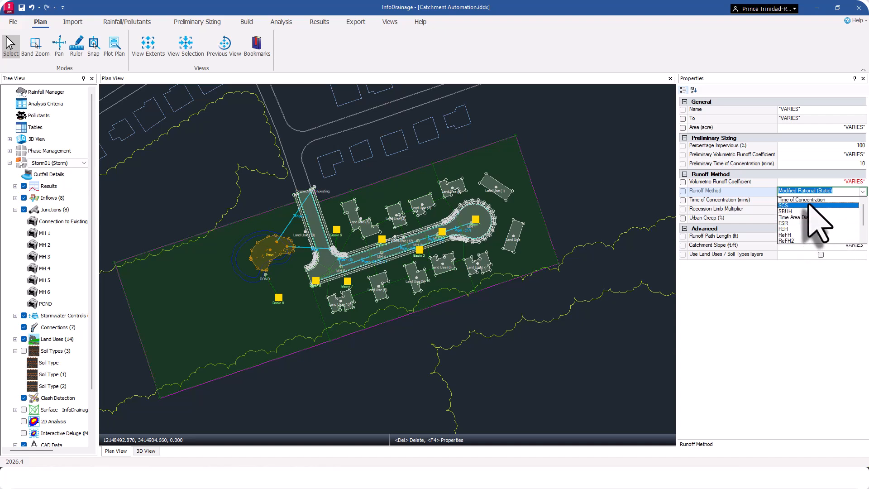
left_click(809, 206)
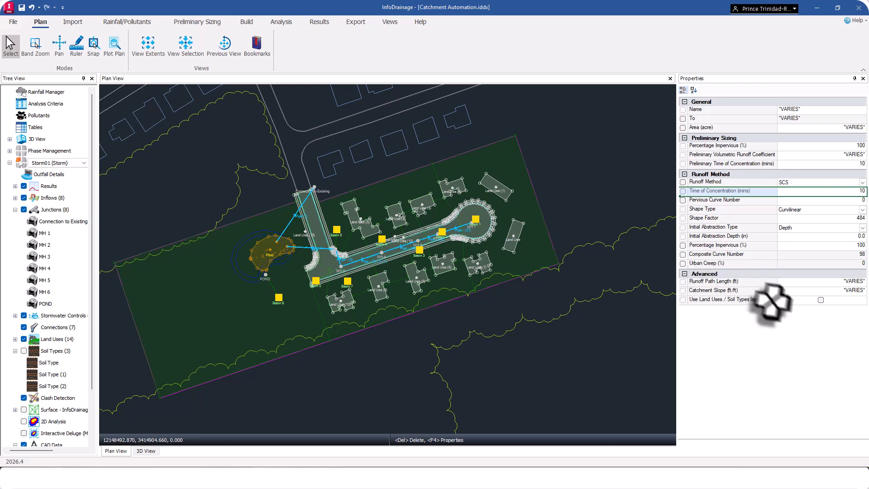
left_click(821, 299)
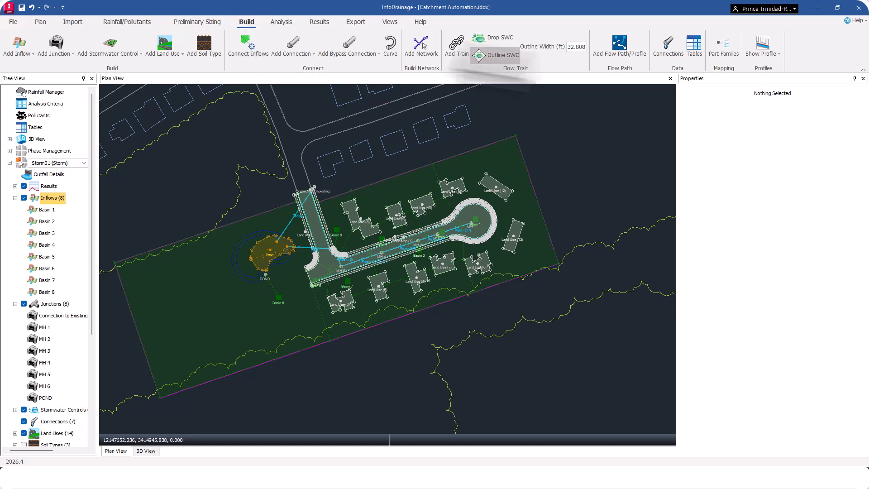
Review the inflows table's preliminary volumetric runoff coefficient, pervious curve number, percentage impervious and composite curve number for all basins.
left_click(694, 46)
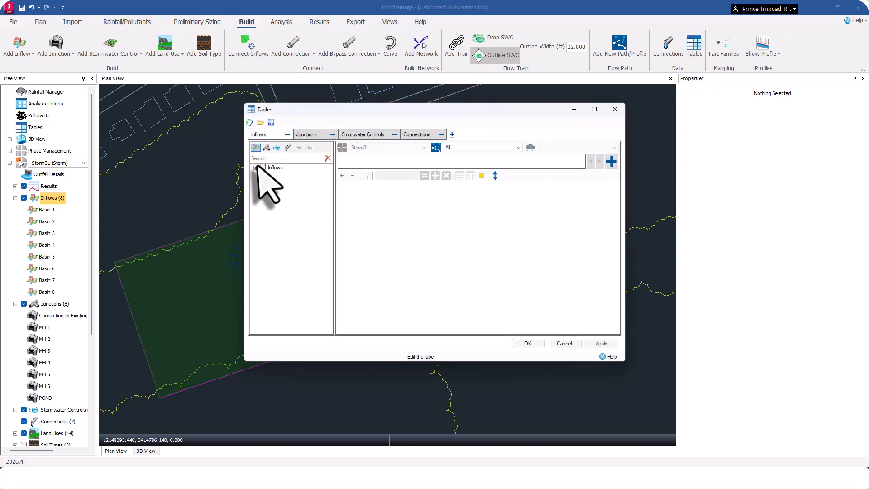
left_click(256, 168)
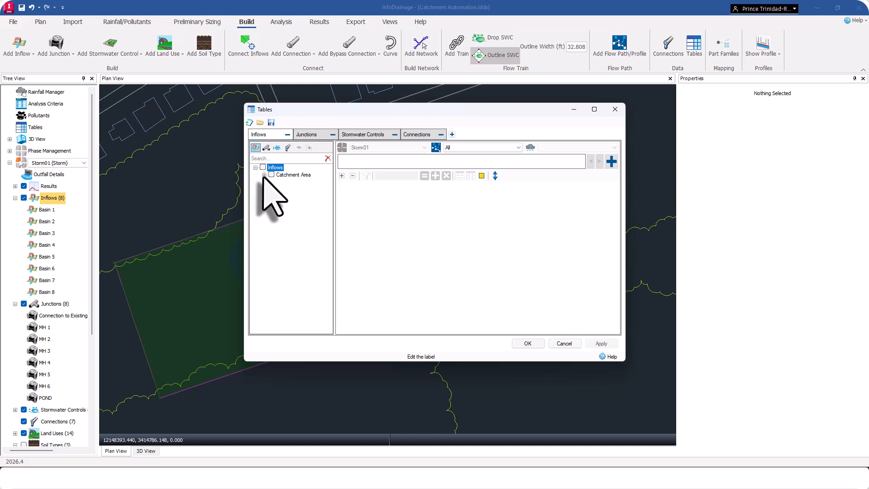
left_click(264, 175)
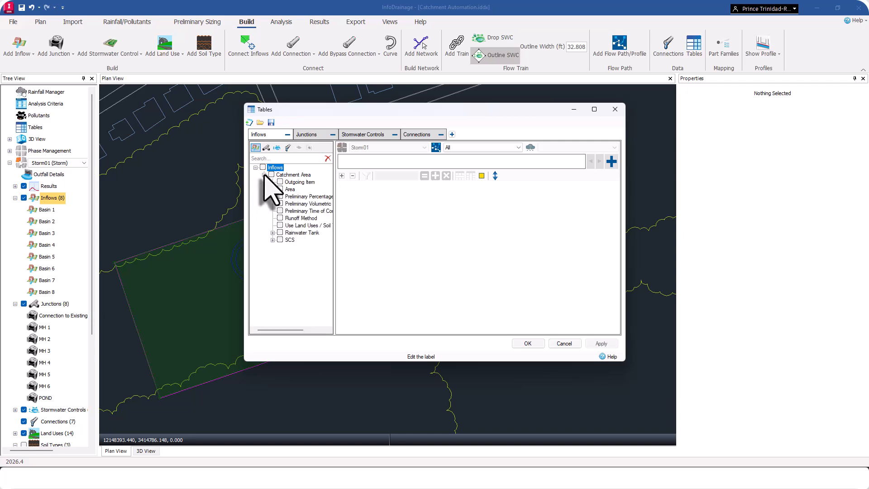
left_click(273, 240)
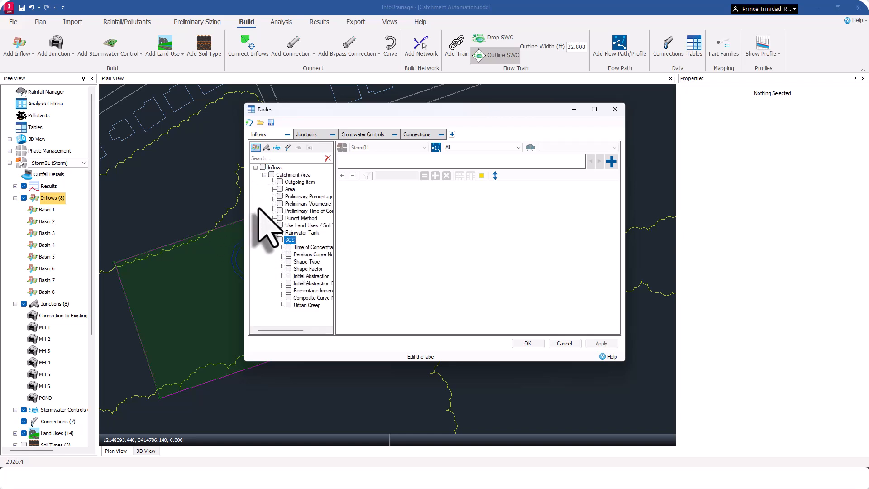
left_click(280, 203)
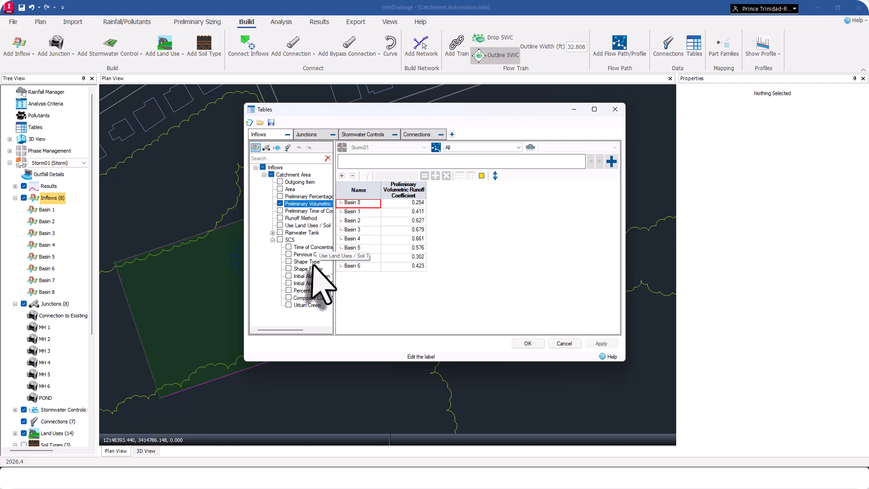
left_click(288, 254)
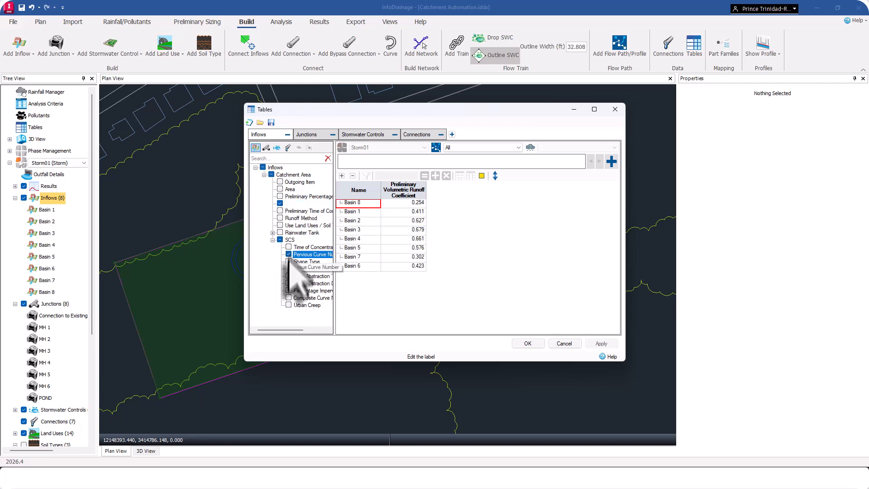
left_click(288, 291)
left_click(288, 298)
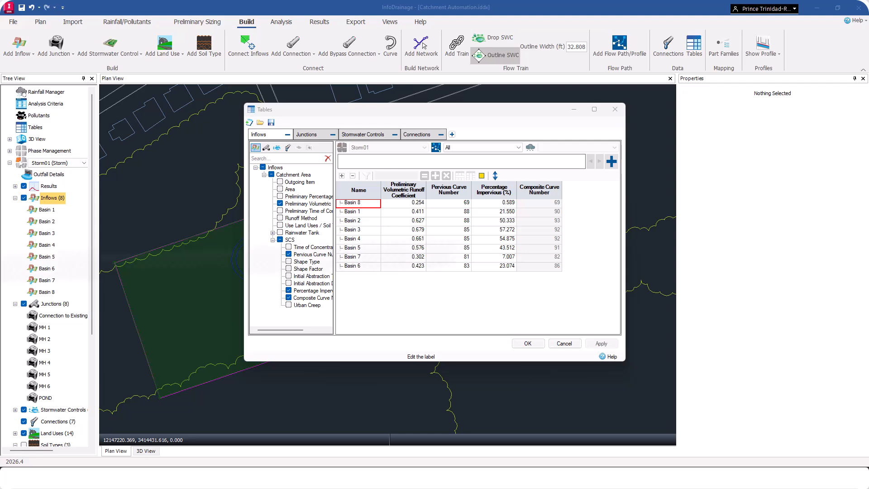
left_click(528, 344)
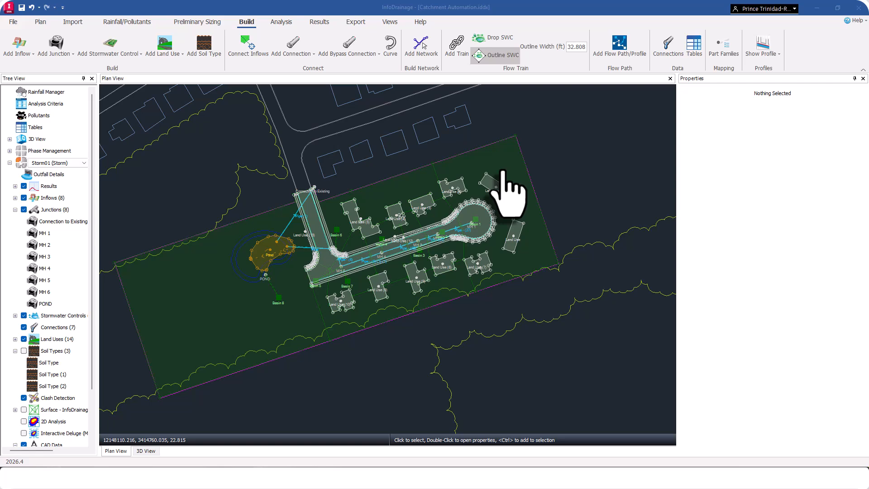
Try moving the Basin 1 catchment outline southeast and reshaping it by pulling its outer edge inward.
left_click(507, 167)
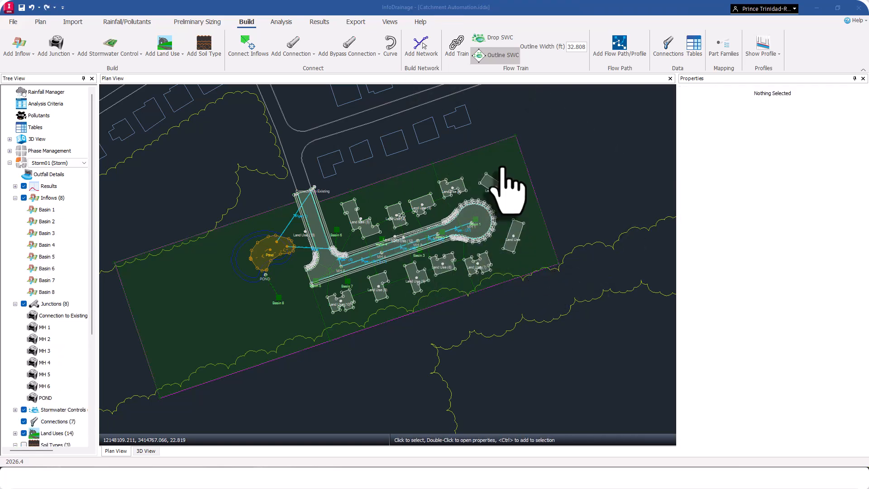
left_click(502, 169)
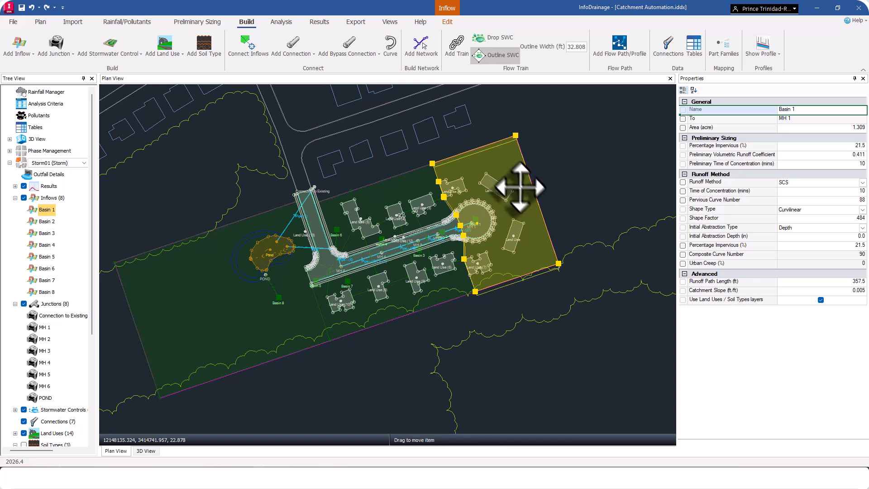
left_click_drag(521, 190, 535, 211)
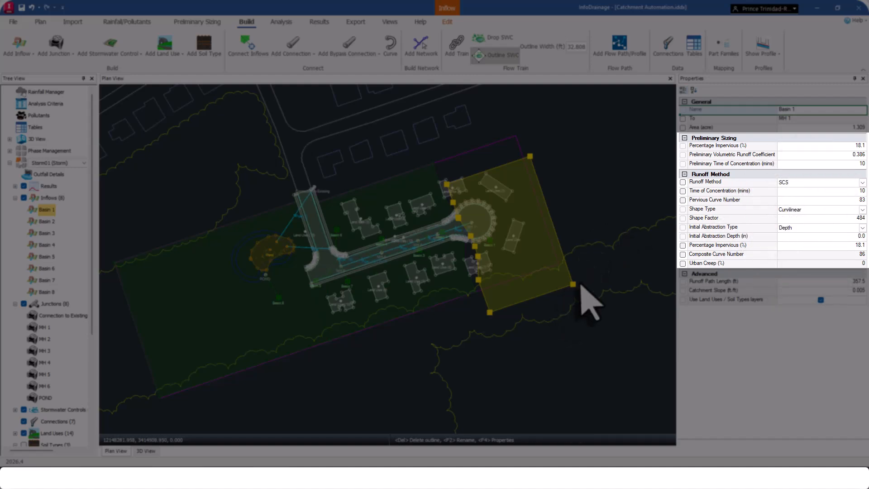
left_click_drag(573, 286, 527, 249)
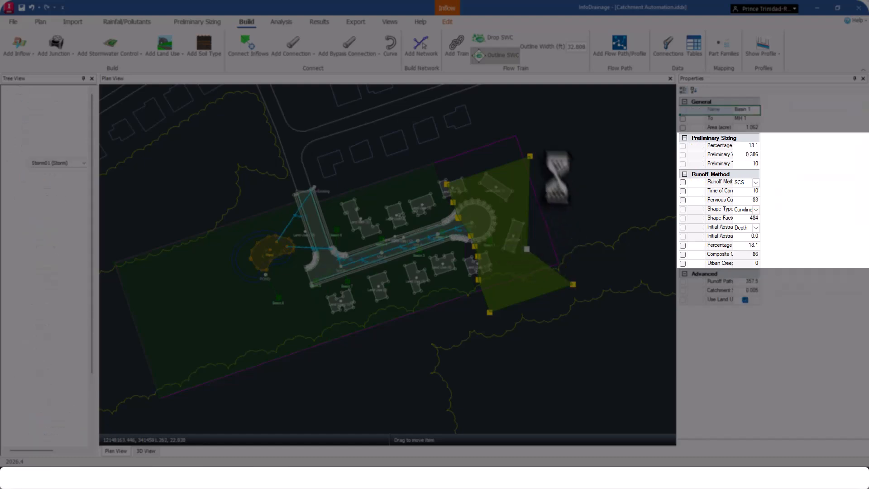
left_click(530, 157)
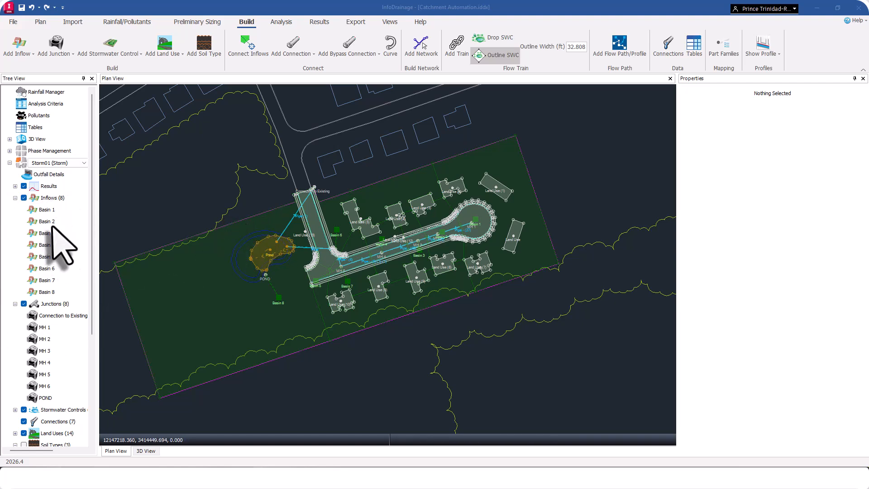
Clear all existing land uses from the model.
scroll(53, 280, "down", 4)
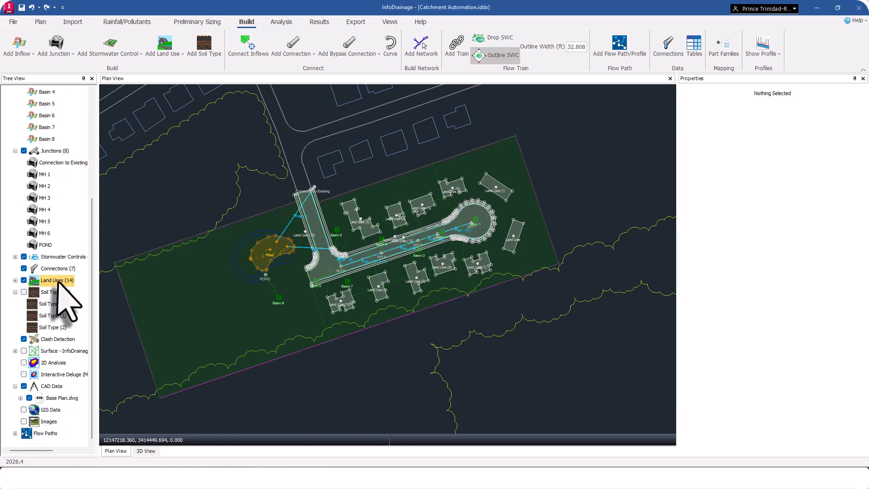
right_click(57, 280)
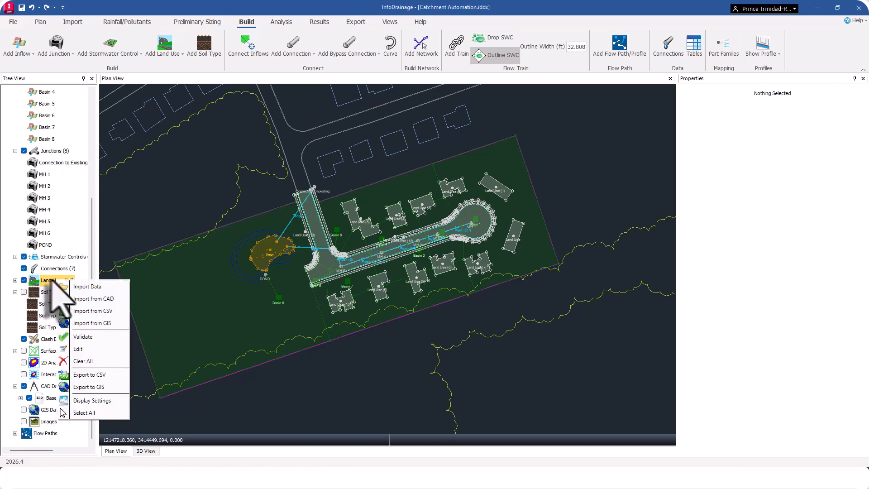
left_click(83, 361)
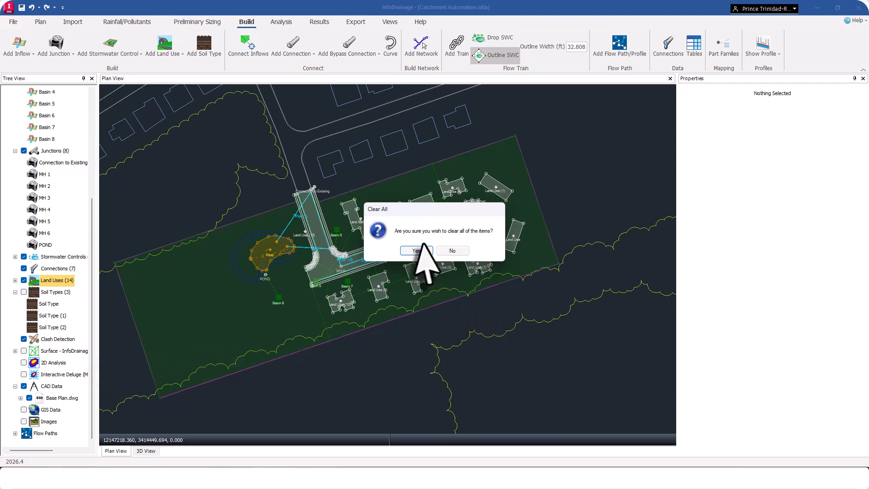
left_click(416, 250)
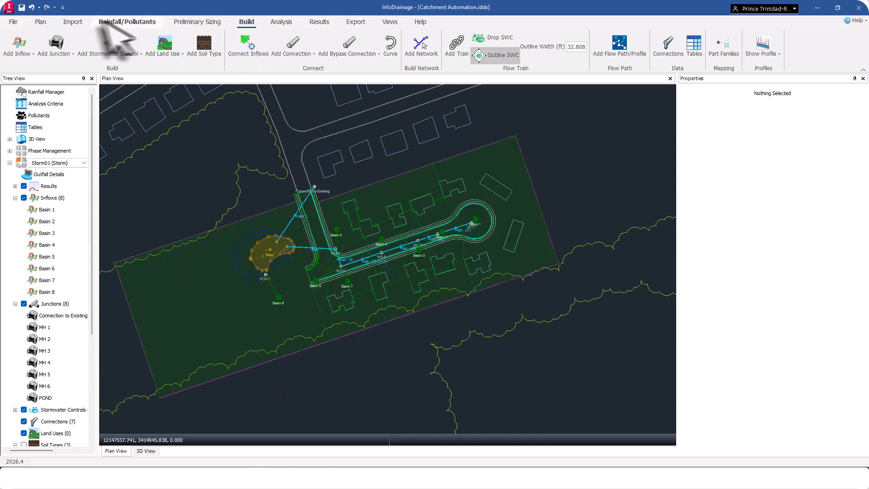
Load the shapefile Land Use Data.shp for a GIS land use import in ft and proceed to property mapping.
left_click(72, 21)
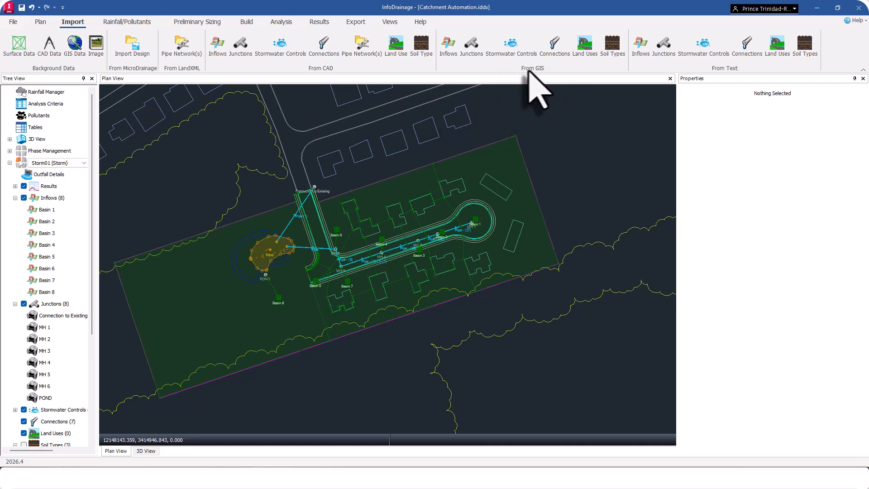
left_click(584, 45)
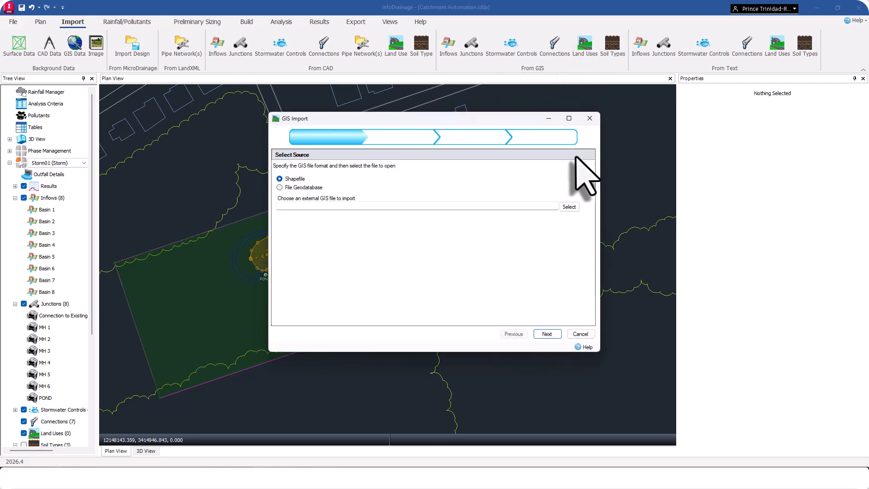
left_click(569, 206)
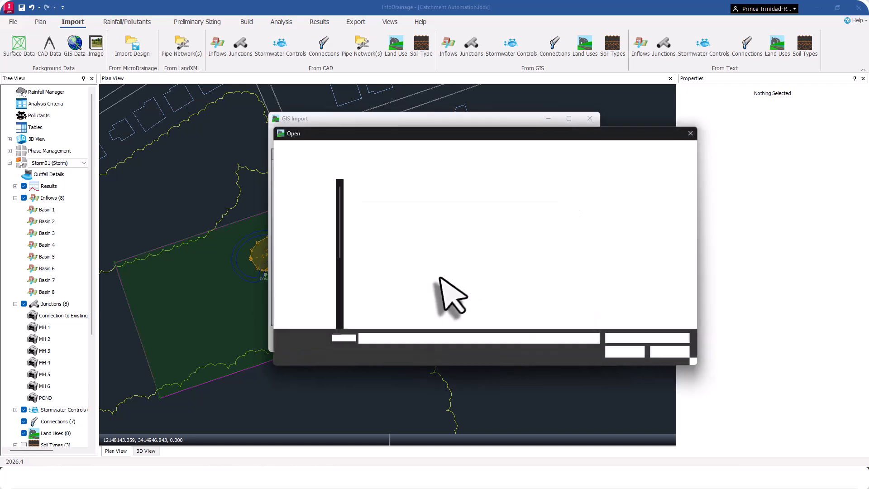
double_click(392, 204)
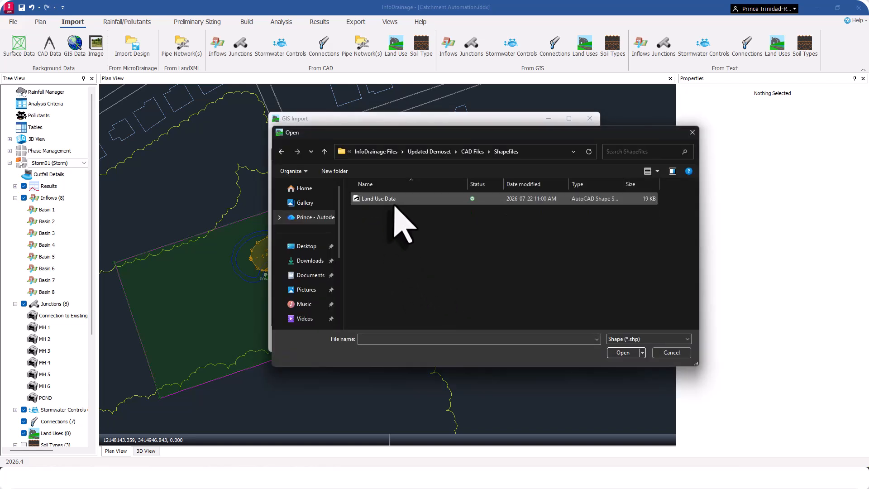
left_click(402, 207)
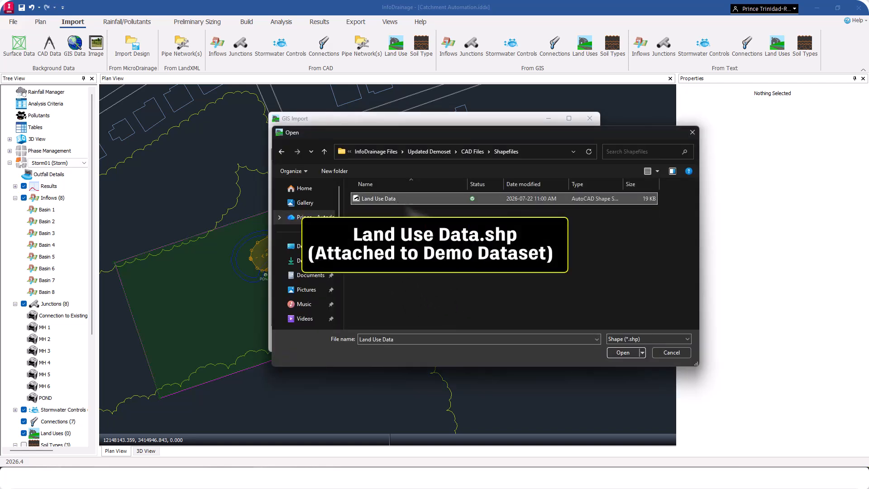
left_click(623, 352)
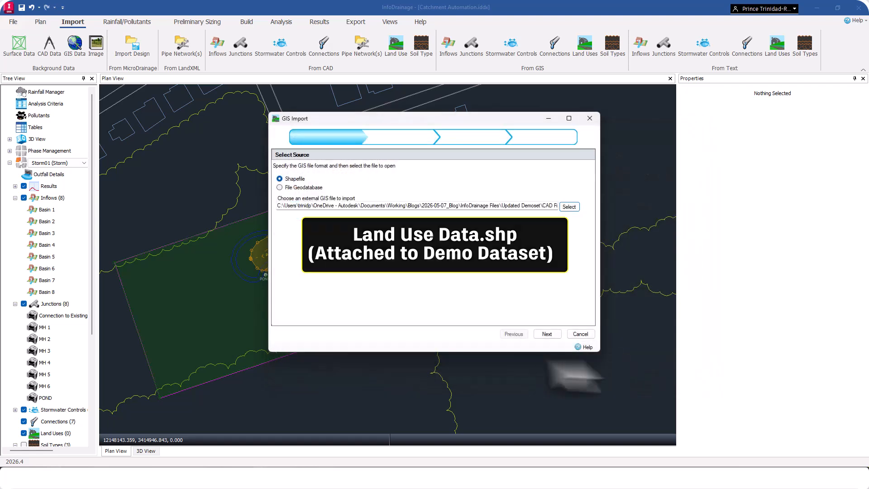
left_click(547, 334)
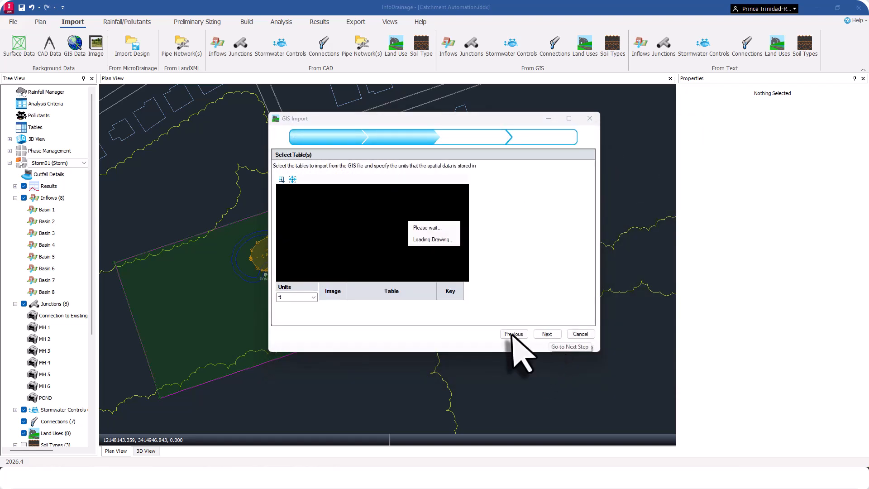
left_click(547, 334)
left_click(548, 335)
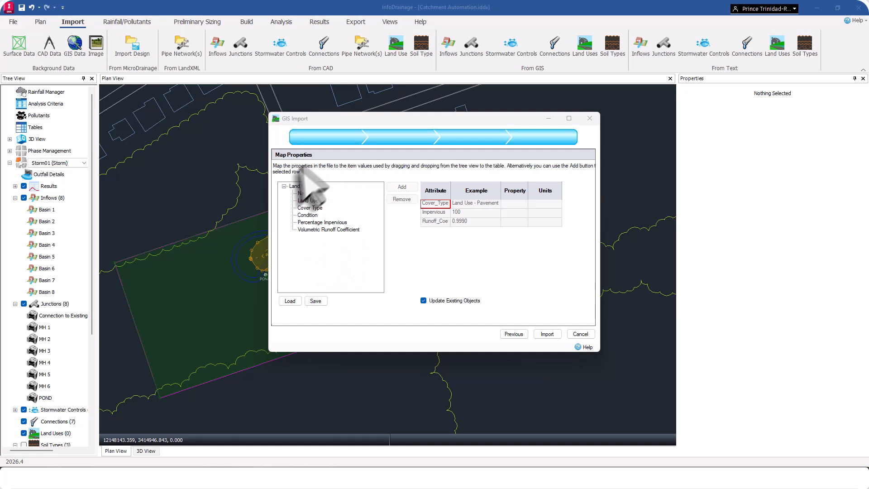
Map the Cover_Type attribute to Cover Type, Impervious to Percentage Impervious in %, and Runoff_Coe to Volumetric Runoff Coefficient.
left_click(434, 204)
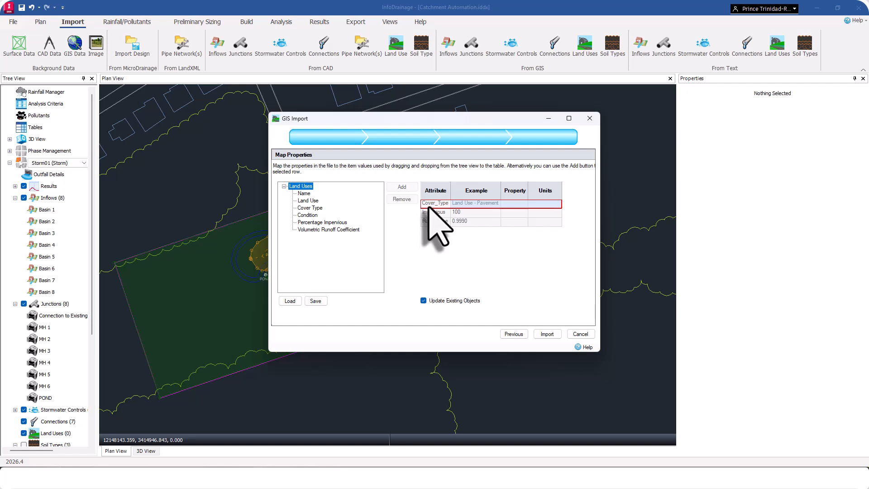
left_click(312, 208)
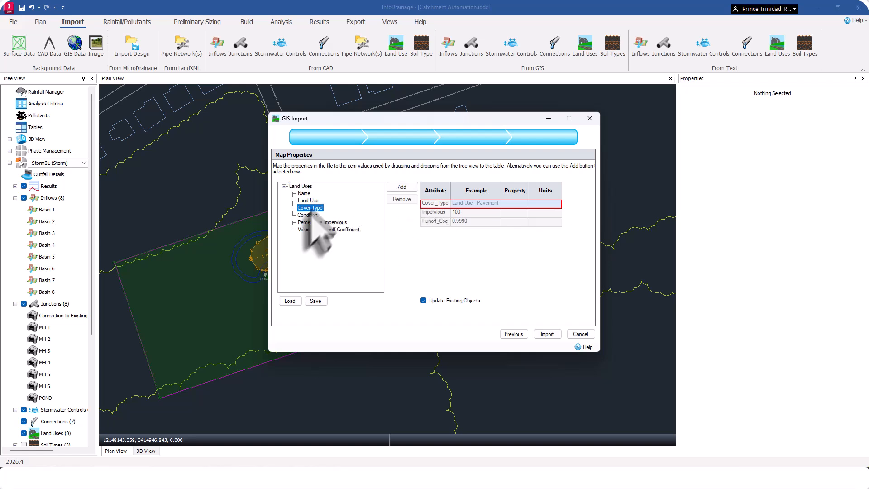
left_click(403, 187)
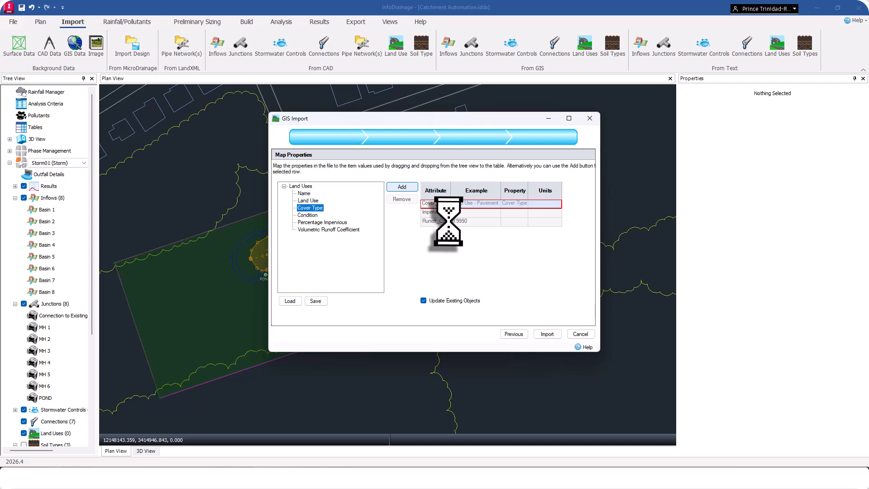
left_click(438, 212)
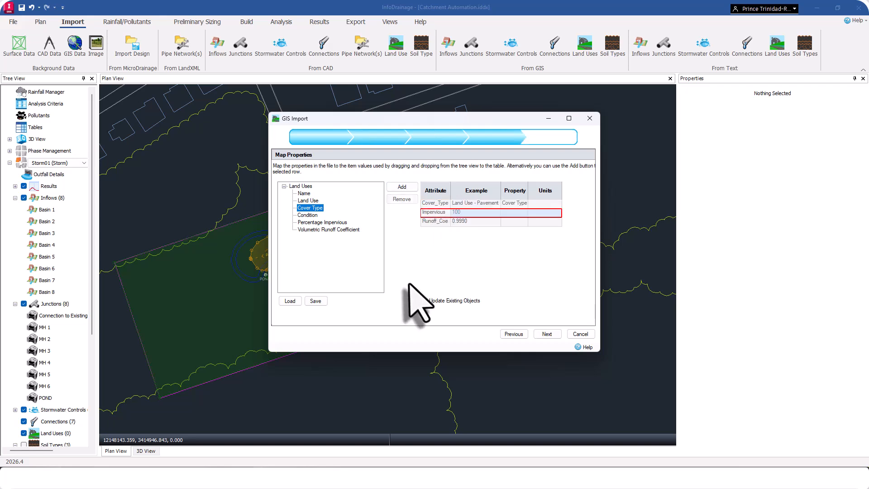
left_click(330, 222)
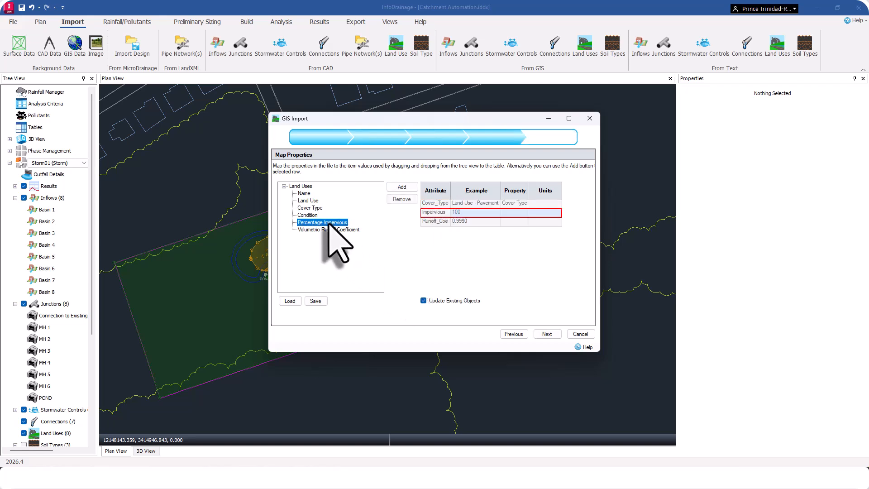
left_click(438, 220)
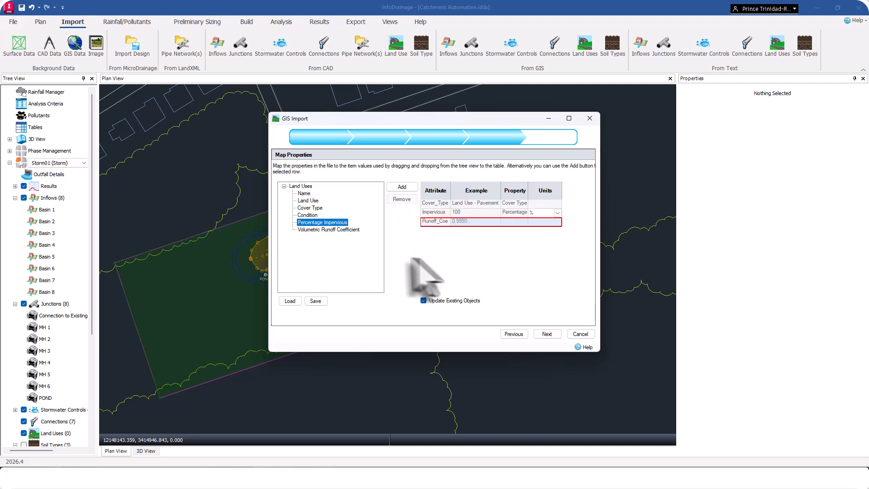
left_click(324, 230)
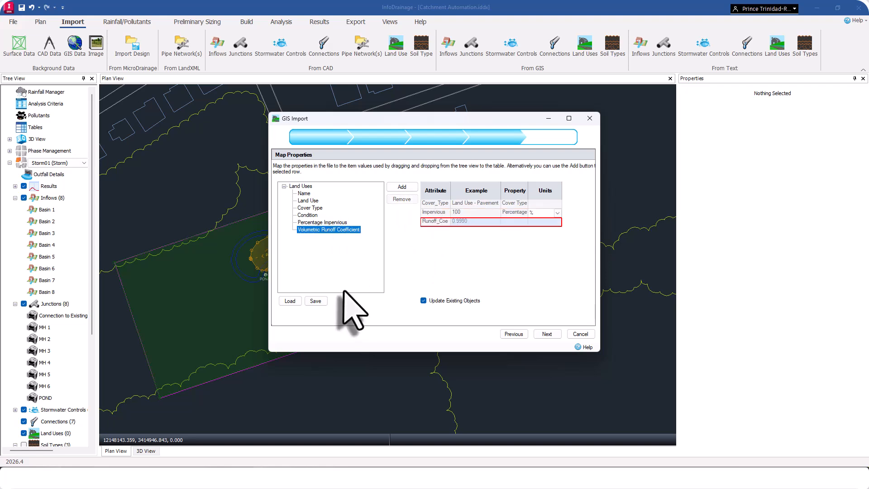
left_click(402, 188)
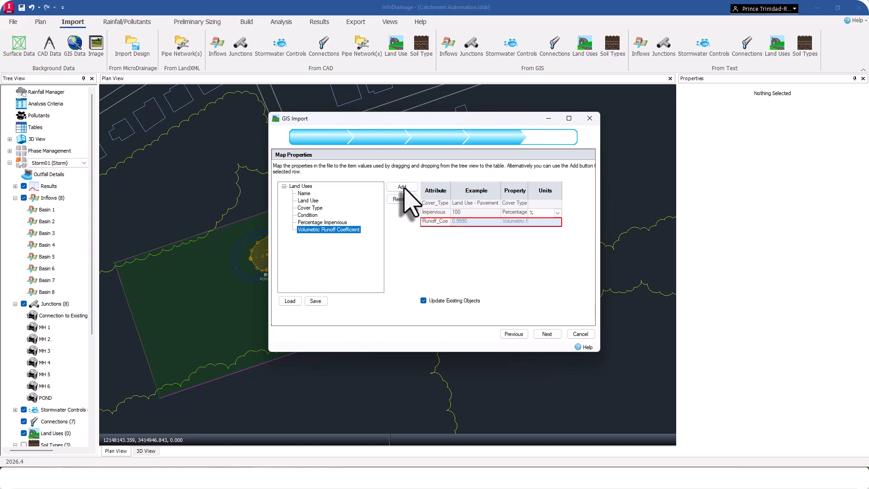
left_click(547, 334)
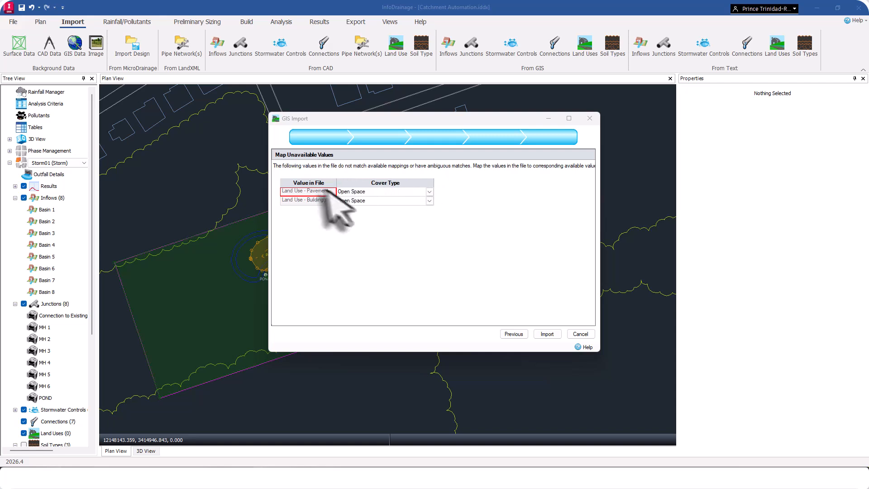
Assign Land Use - Pavement to Impervious Areas; Streets And Roads and Land Use - Building Area to Residential Districts (1/8 Acre or Less), and import.
left_click(429, 191)
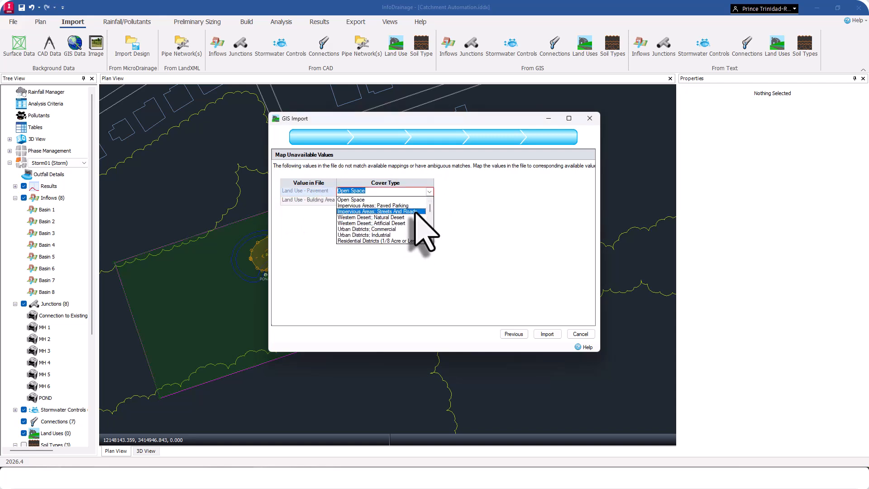
left_click(416, 212)
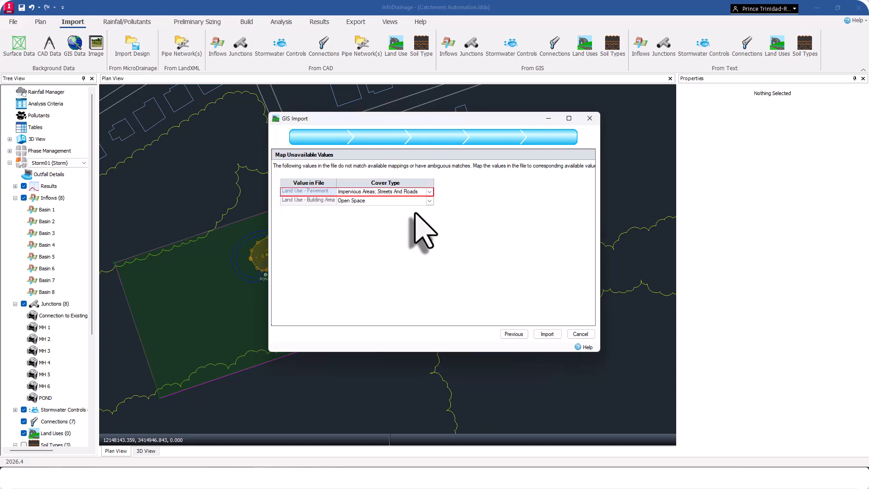
left_click(328, 201)
left_click(429, 201)
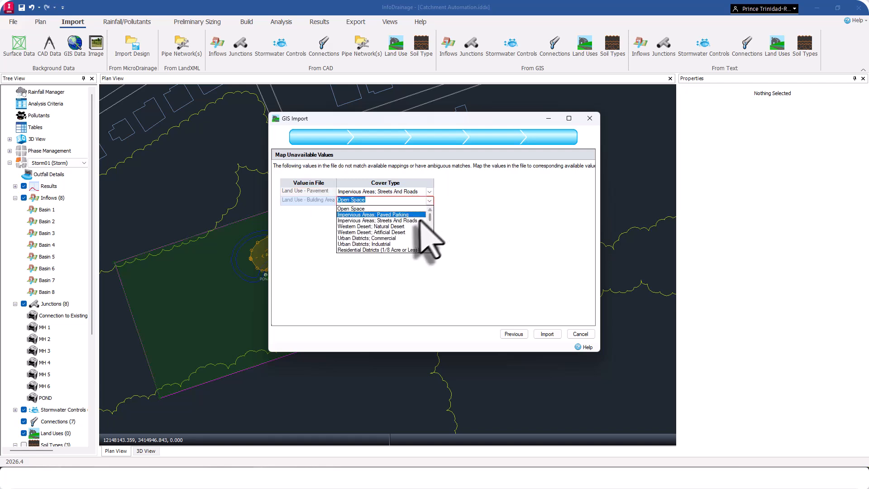
left_click(401, 250)
left_click(547, 334)
left_click(474, 256)
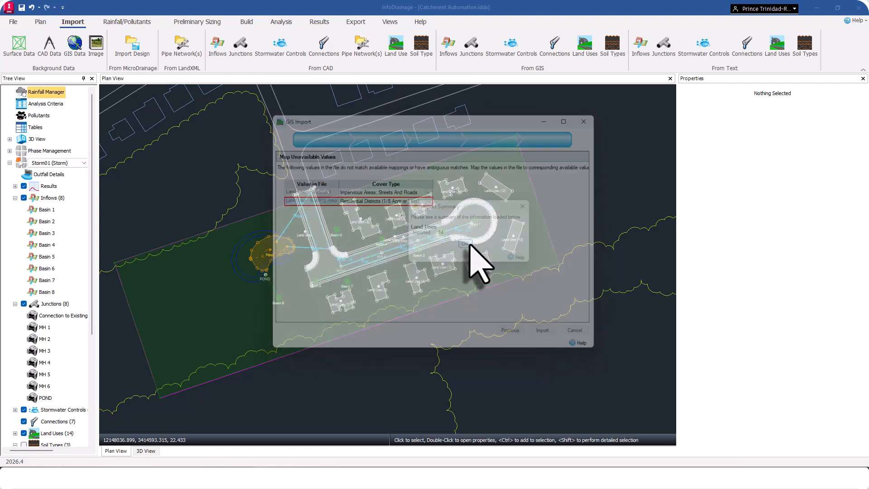
Hide the inflows in the plan and inspect the properties of two imported building land uses and the road land use.
left_click(23, 198)
left_click(344, 303)
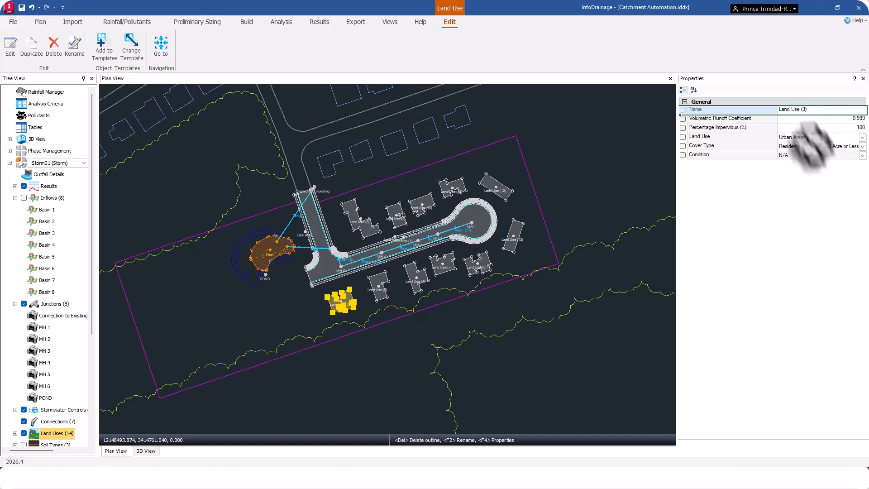
left_click(381, 283)
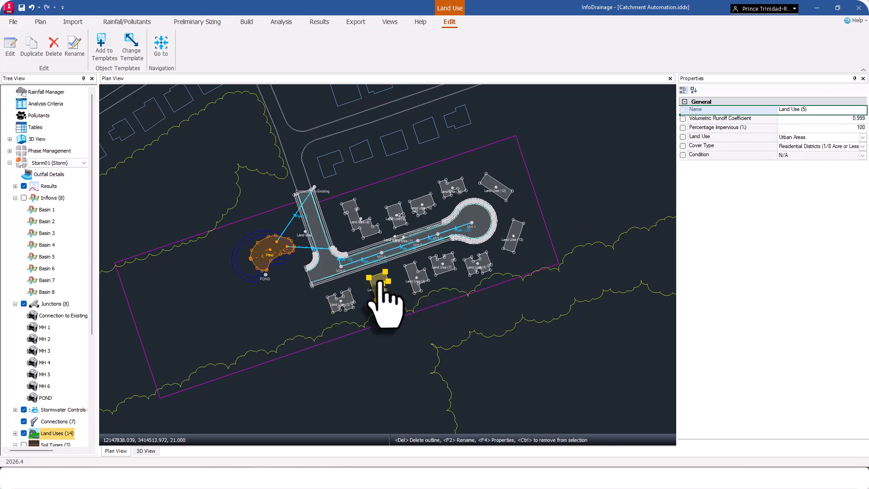
left_click(354, 268)
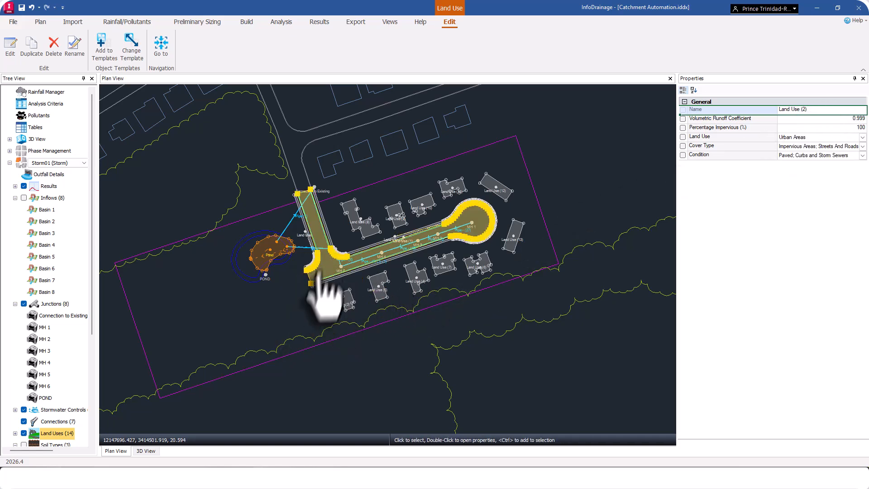